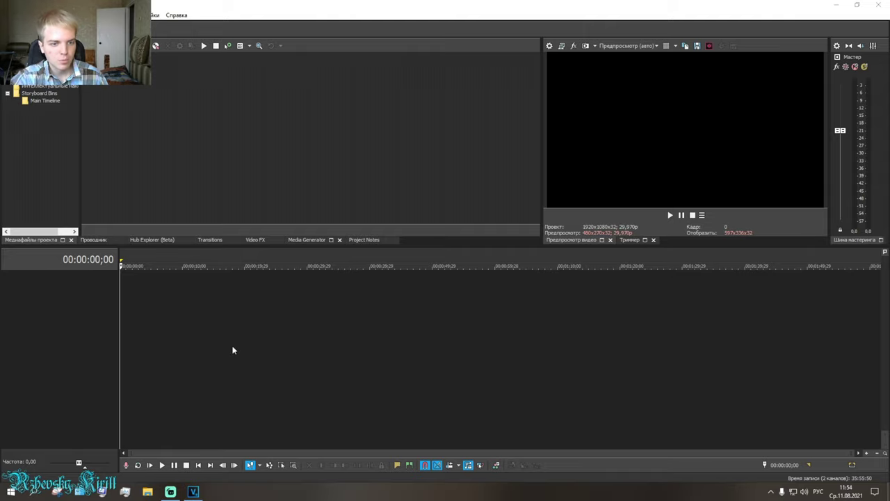
- Import the video 20190511_190427 from the Повседневная жизнь folder on drive E into the project media
left_click(148, 492)
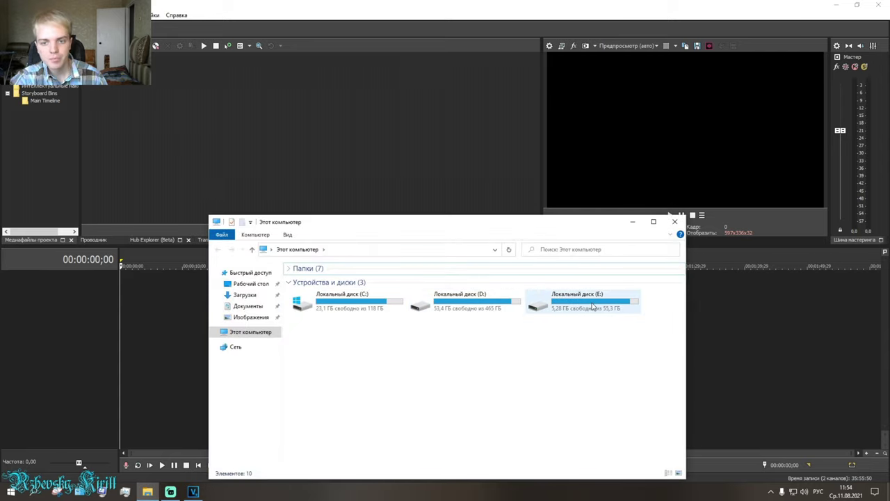
double_click(592, 306)
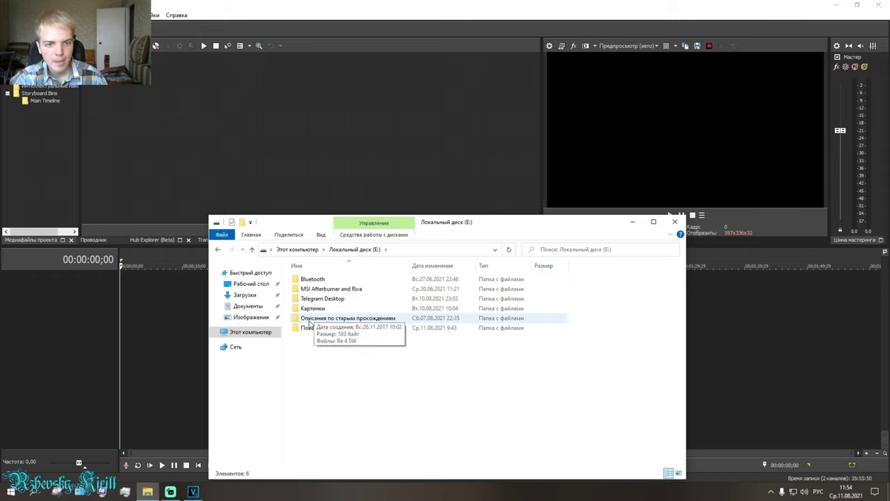
double_click(309, 328)
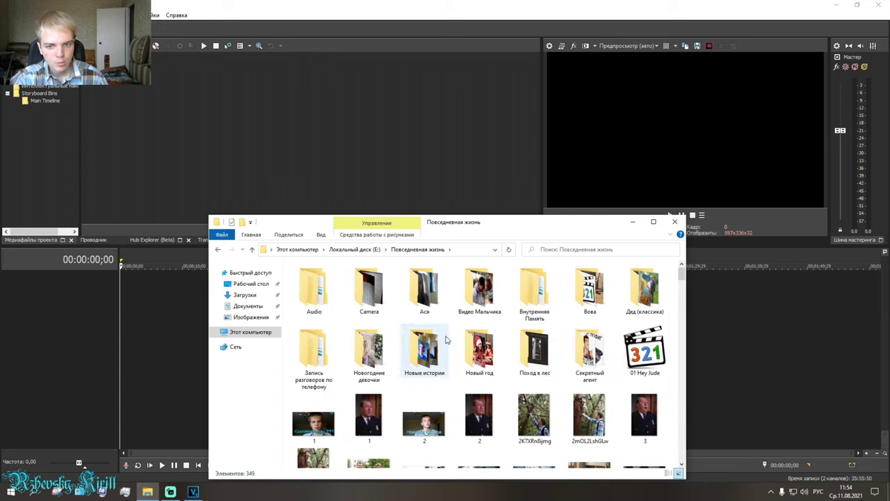
scroll(446, 340, "down", 2)
left_click(366, 437)
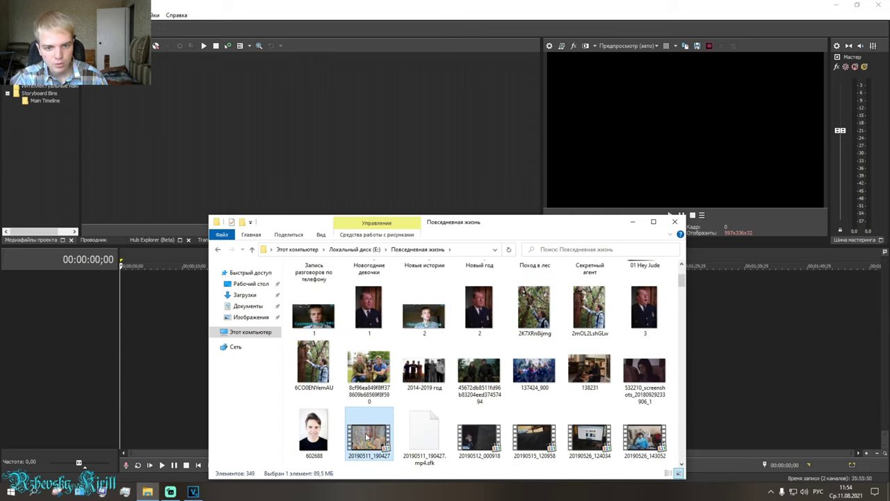
left_click_drag(366, 437, 344, 186)
left_click(344, 187)
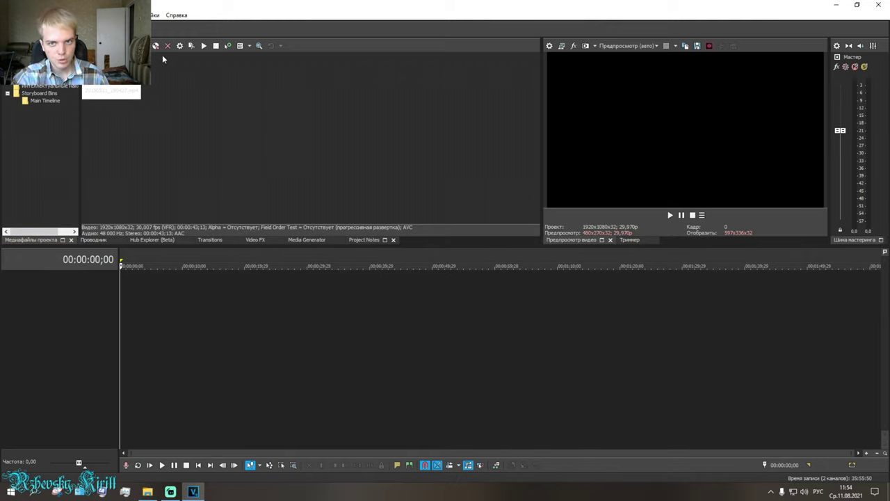
- Set the project's video frame size to 2560 wide by 1440 high in the project properties and apply it
left_click(549, 46)
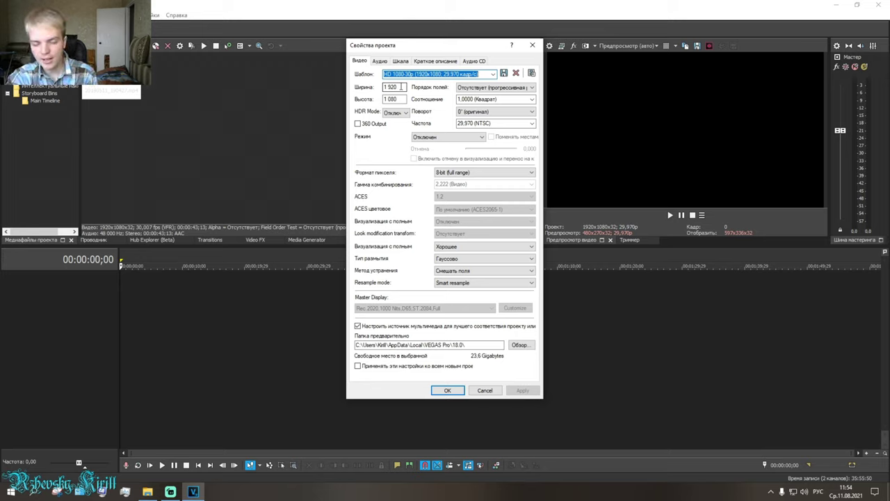
left_click(401, 86)
left_click_drag(400, 86, 387, 84)
key("BackSpace")
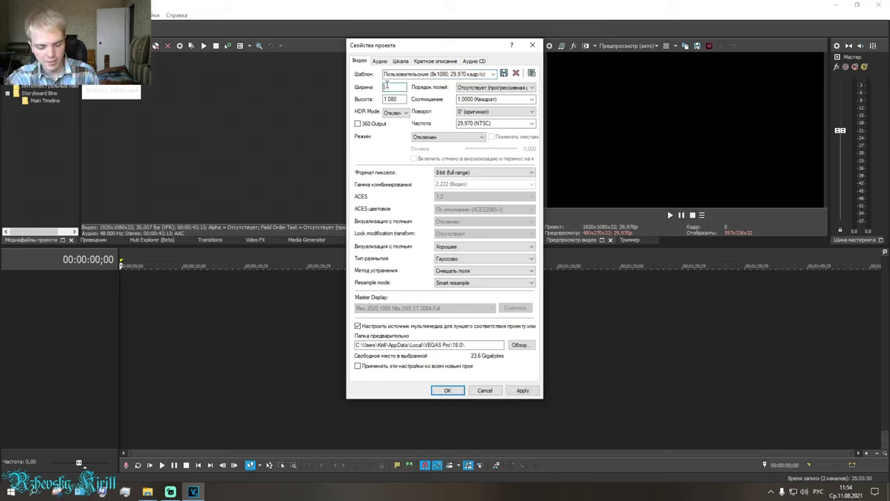
type("2 5")
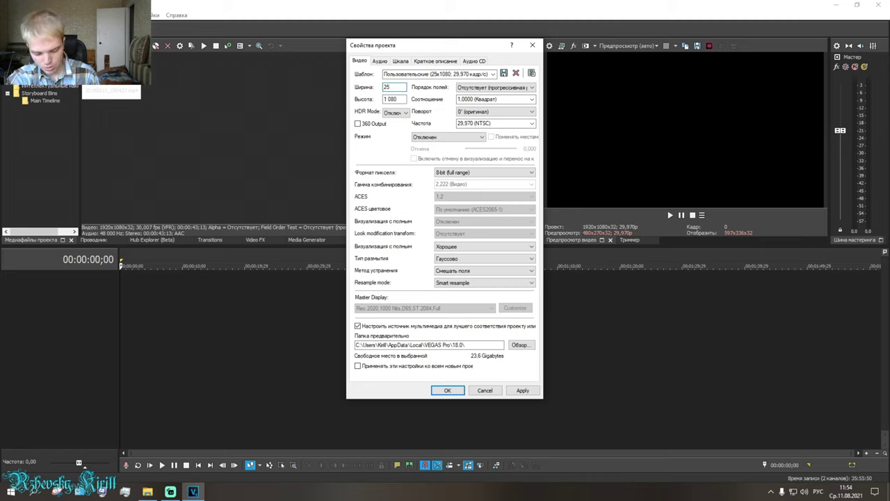
type("60")
left_click_drag(401, 98, 384, 100)
key("BackSpace")
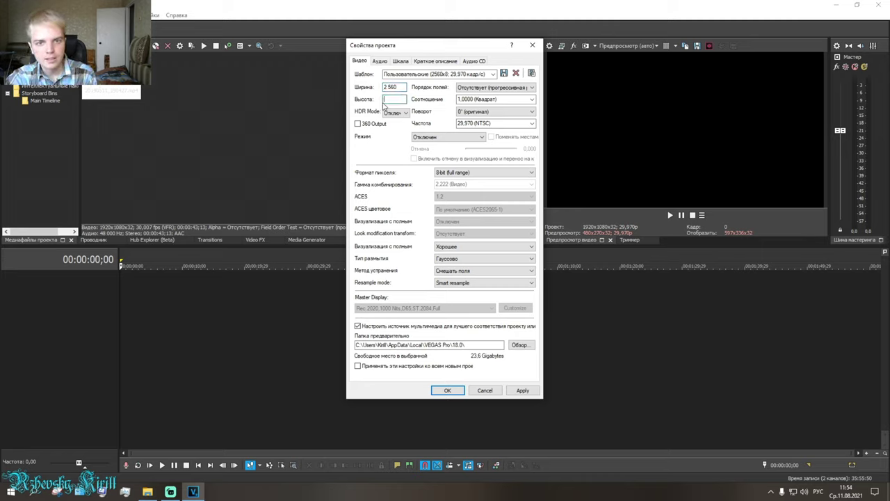
type("1440")
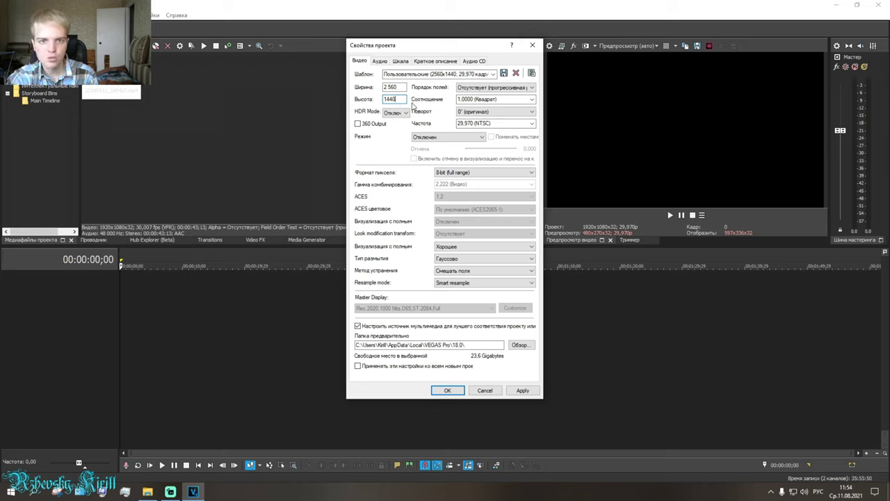
left_click(516, 390)
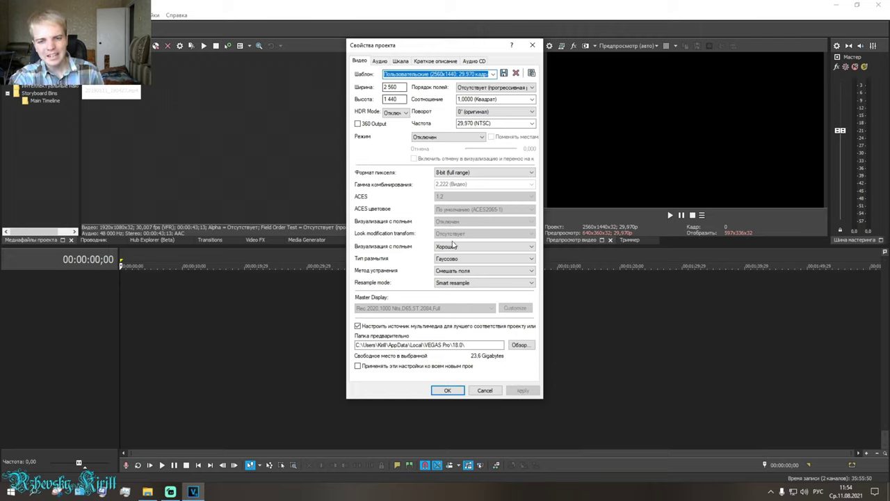
left_click(455, 392)
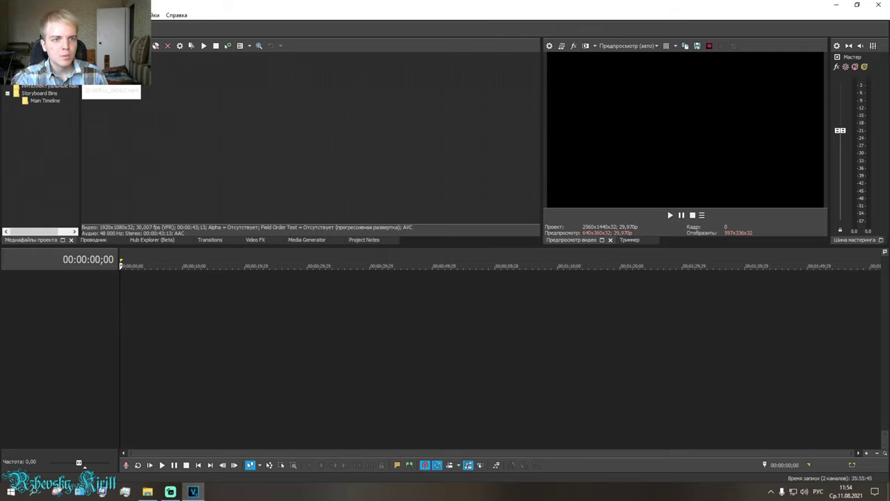
- Place the imported video at the start of the timeline, always matching the project video settings to the first added video
left_click_drag(137, 92, 151, 301)
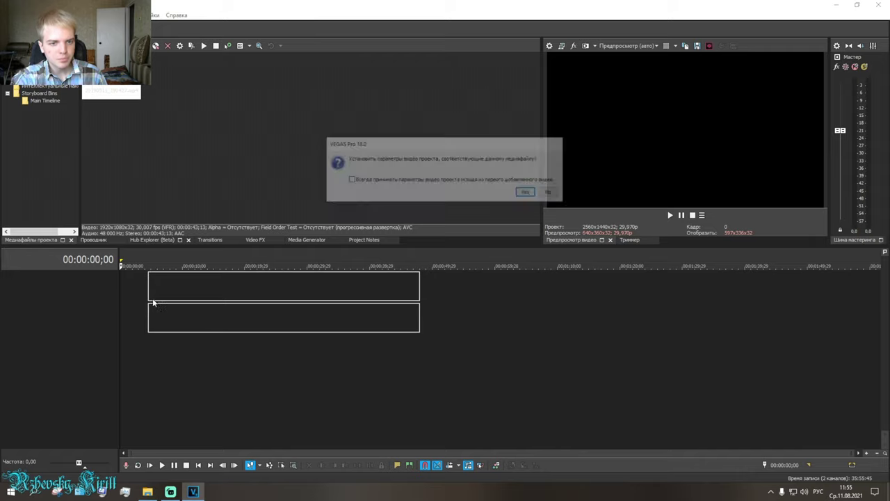
left_click(350, 180)
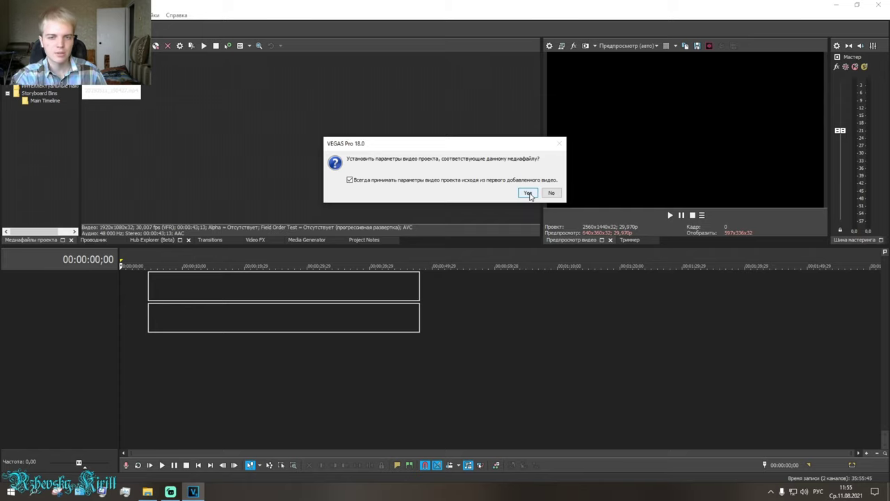
left_click(528, 192)
left_click_drag(247, 276, 193, 278)
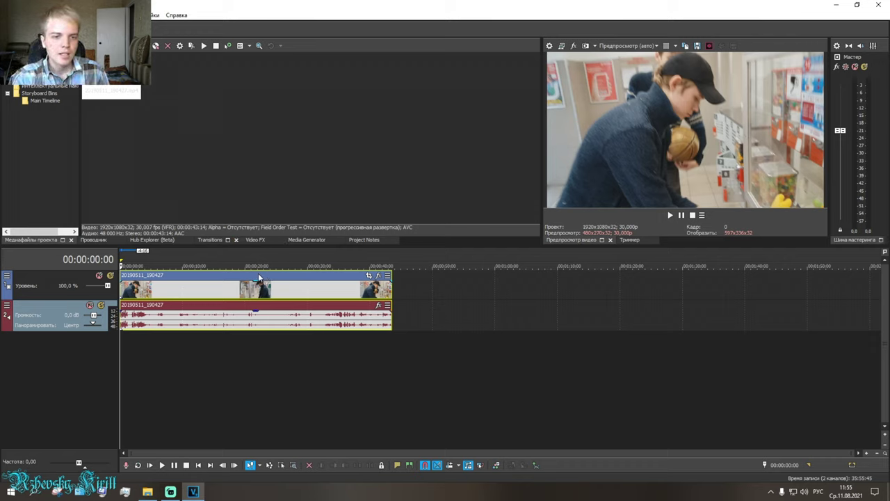
- Disable resampling in the properties of the video event on the timeline
right_click(258, 278)
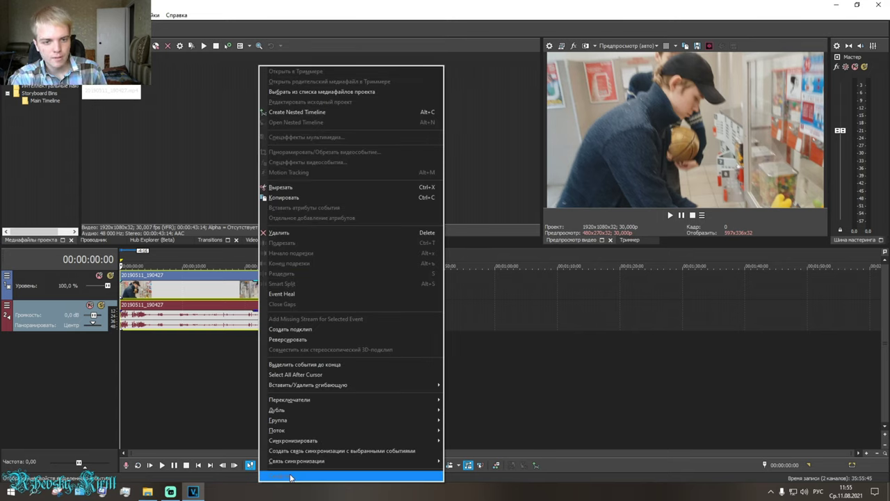
left_click(212, 270)
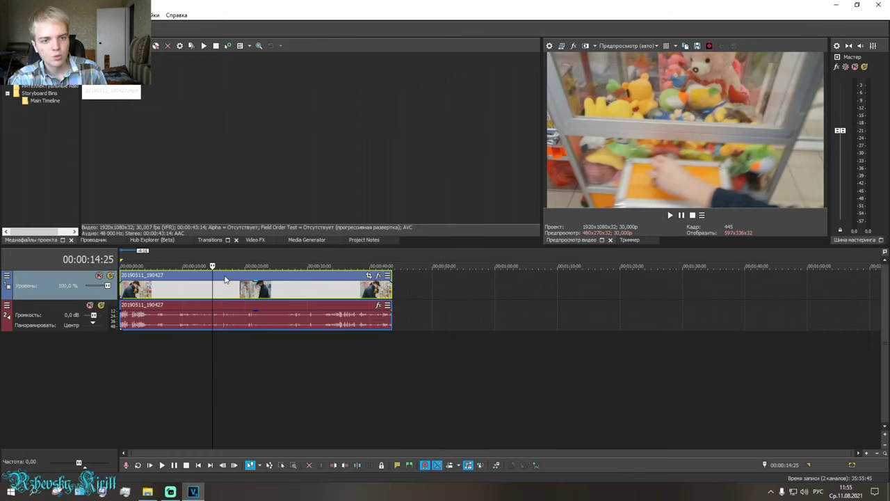
right_click(225, 278)
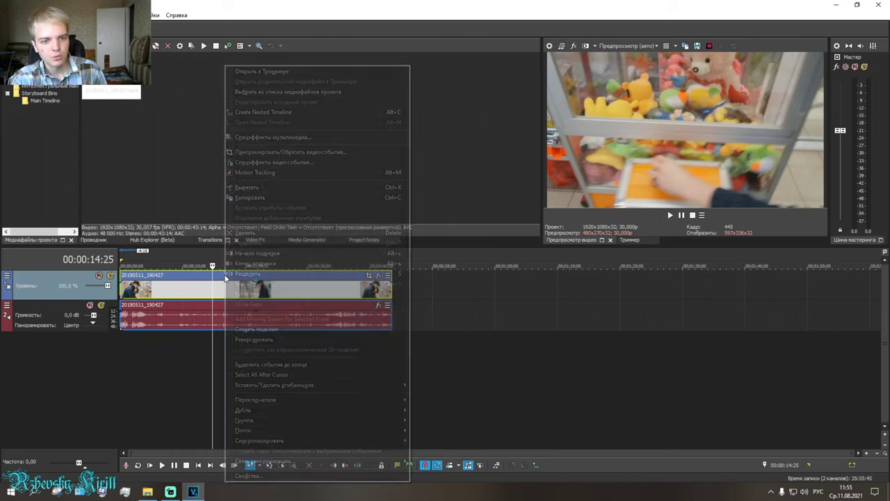
left_click(248, 476)
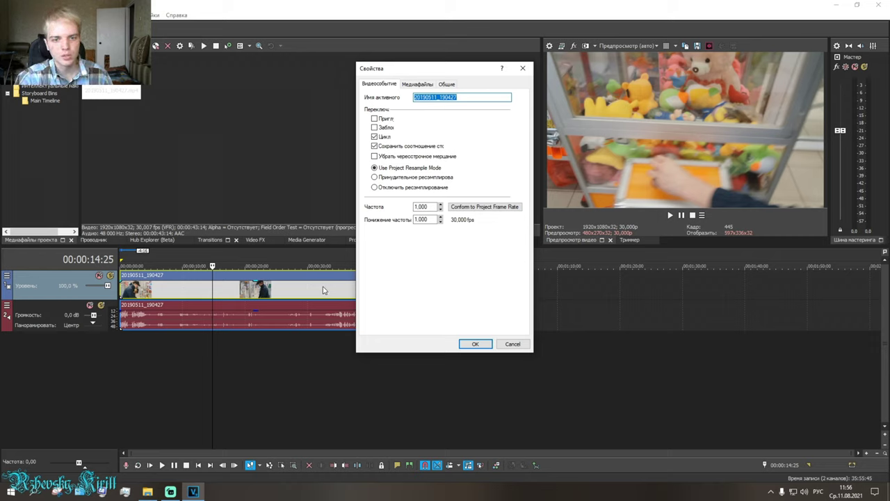
left_click(374, 188)
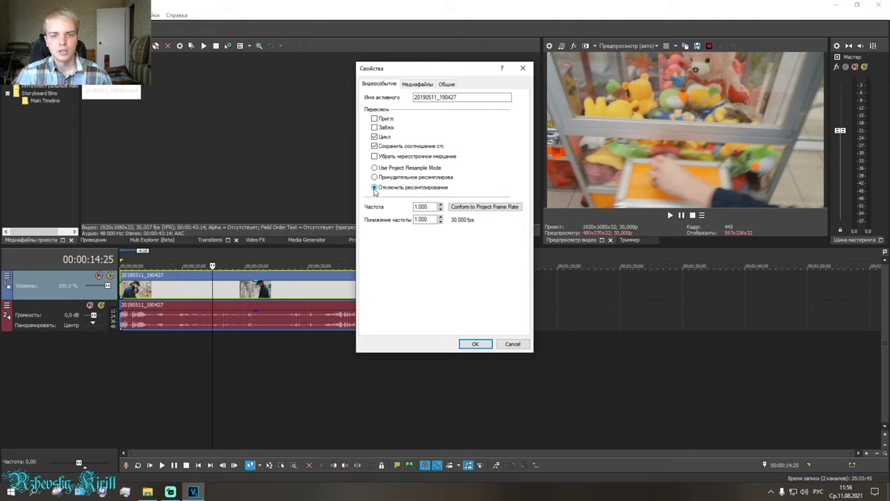
left_click(376, 189)
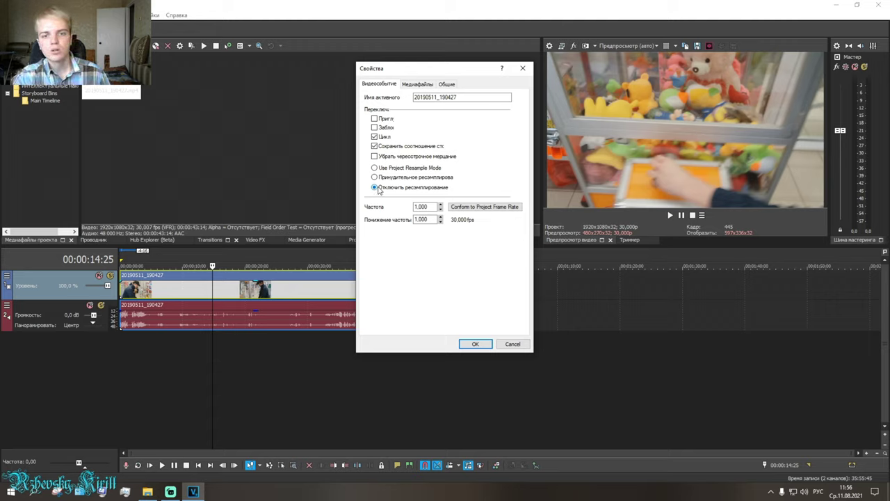
left_click(484, 344)
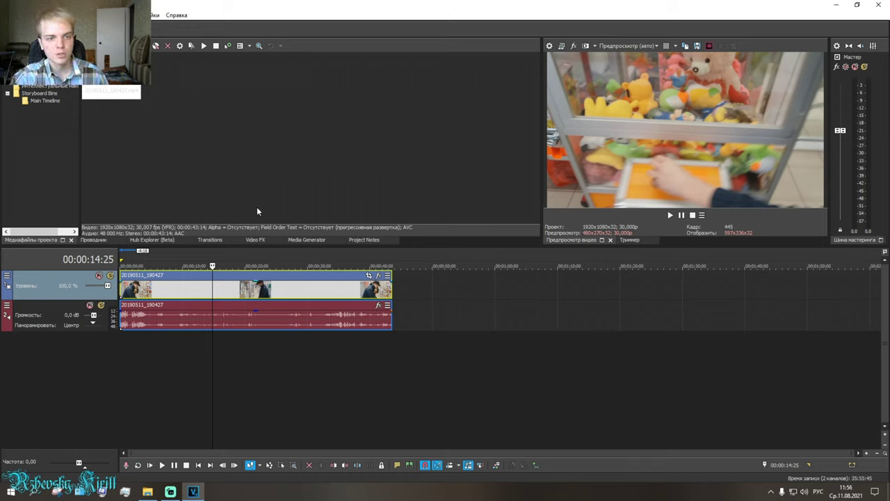
- Add a second copy of the video after the first clip on the timeline and disable resampling for it
left_click(195, 133)
left_click_drag(196, 132, 422, 279)
right_click(422, 279)
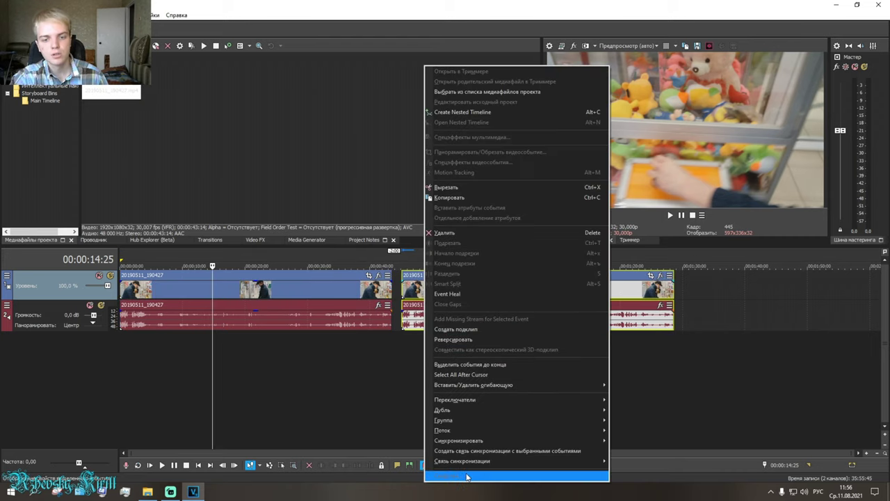
left_click(411, 279)
right_click(411, 279)
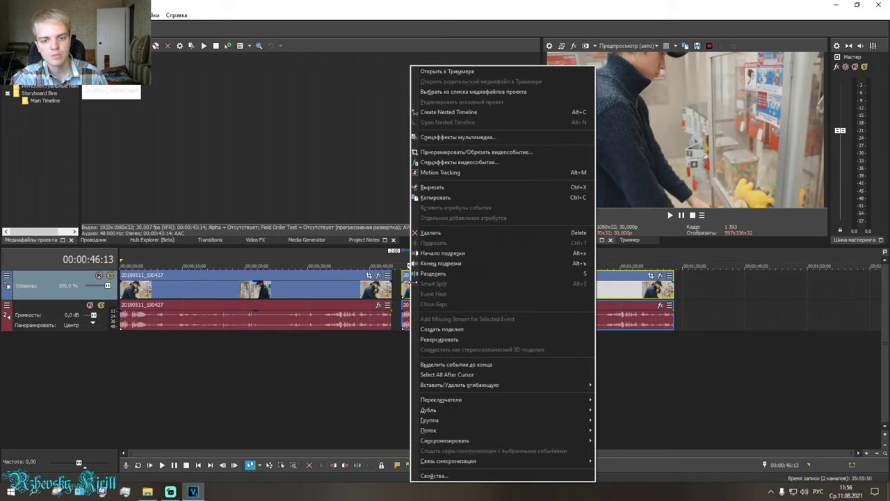
left_click(451, 476)
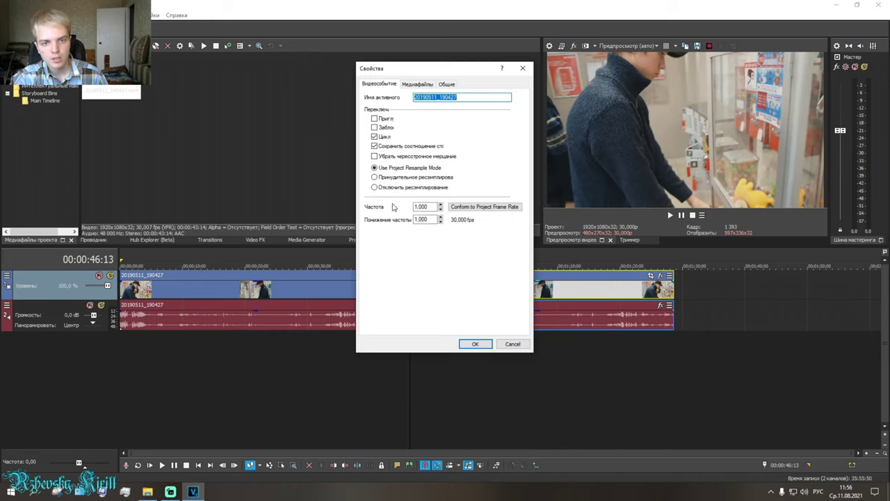
left_click(374, 187)
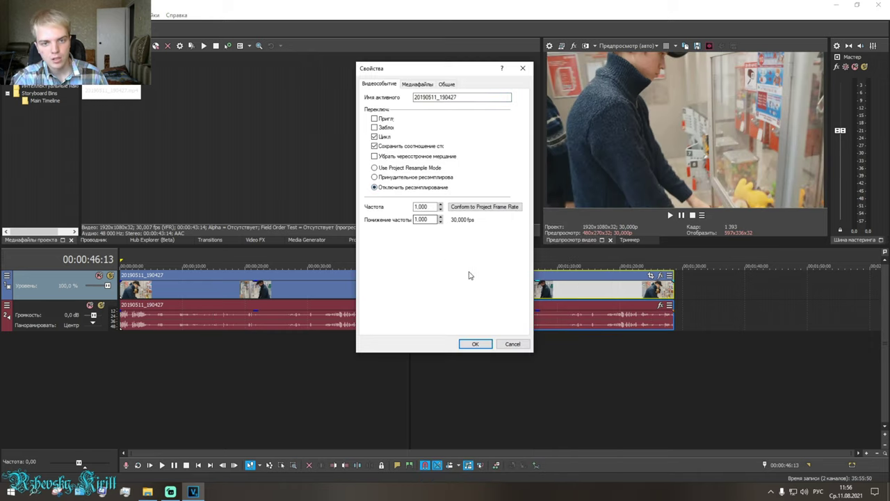
left_click(475, 343)
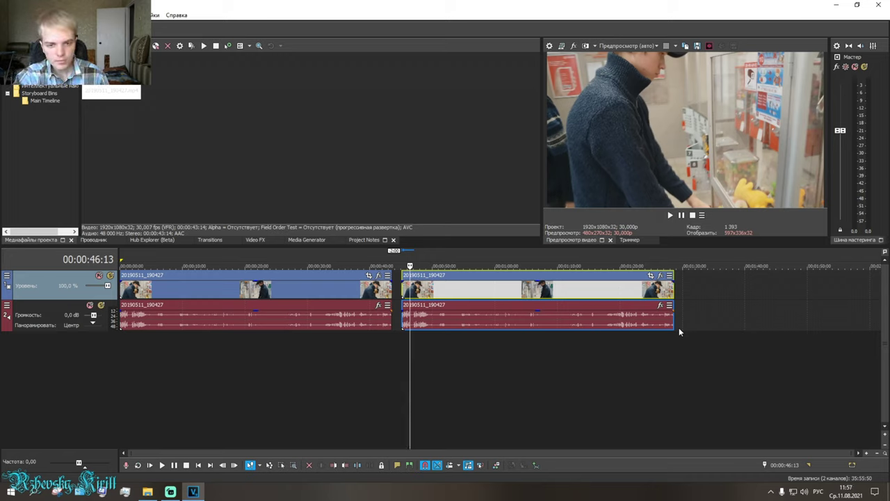
- Delete the second copy of the clip from the timeline
right_click(502, 275)
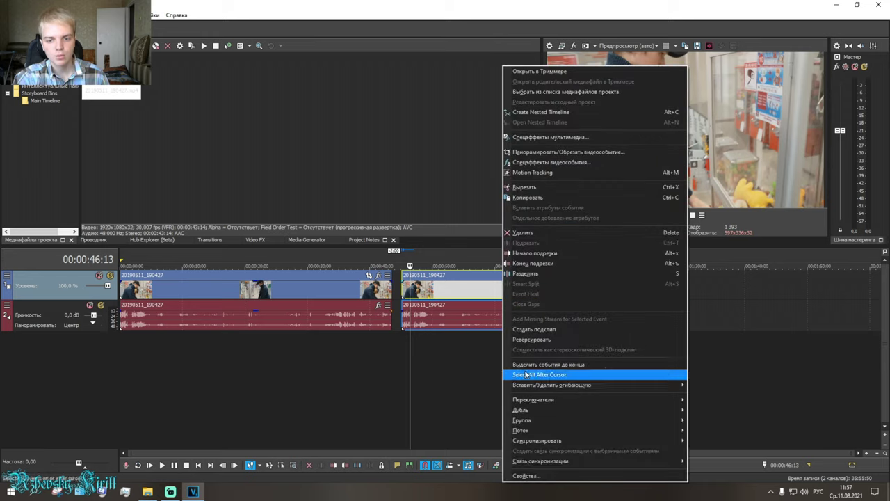
left_click(523, 232)
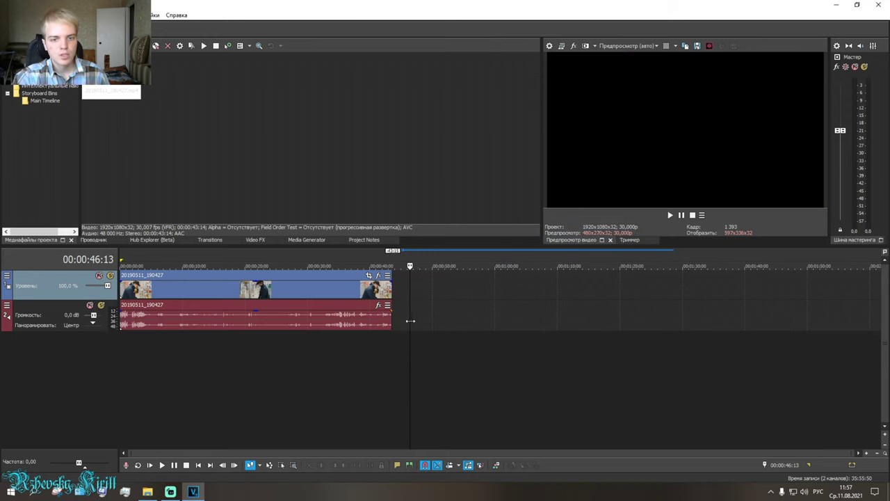
- Select the time range from the start of the timeline to the end of the remaining clip
left_click(176, 324)
key("Home")
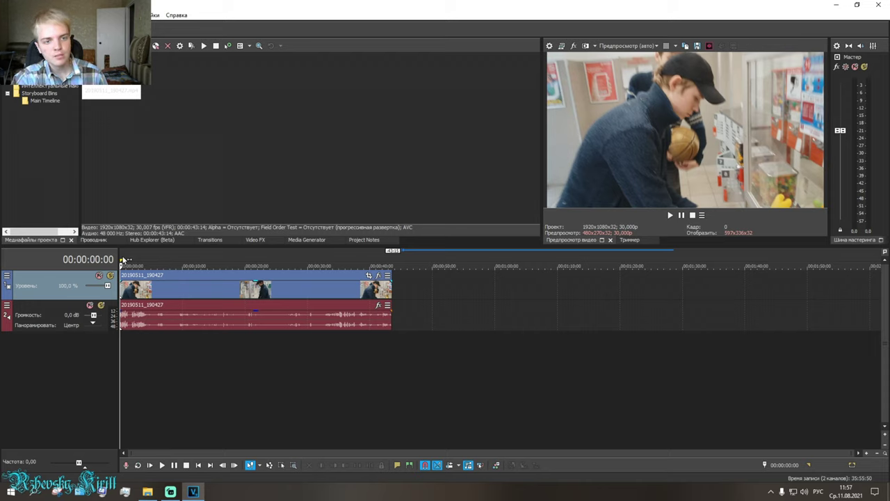
left_click_drag(126, 259, 391, 265)
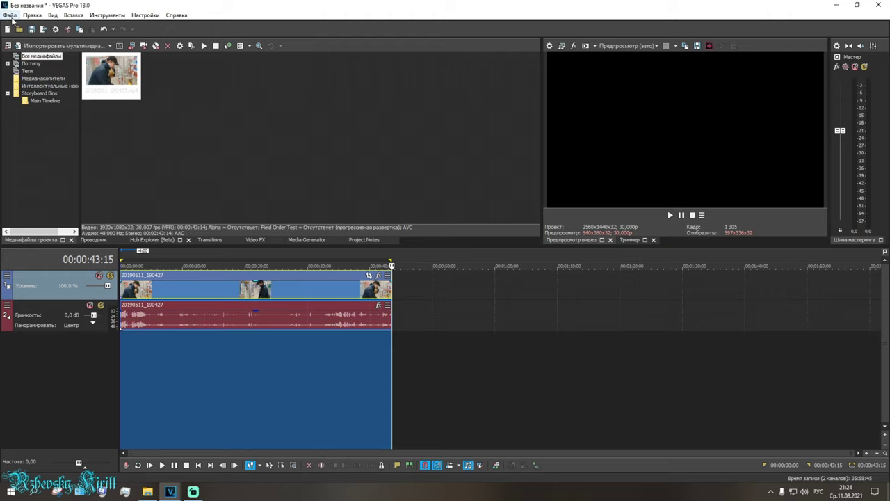
- Open the Render As dialog for the selected range
left_click(10, 14)
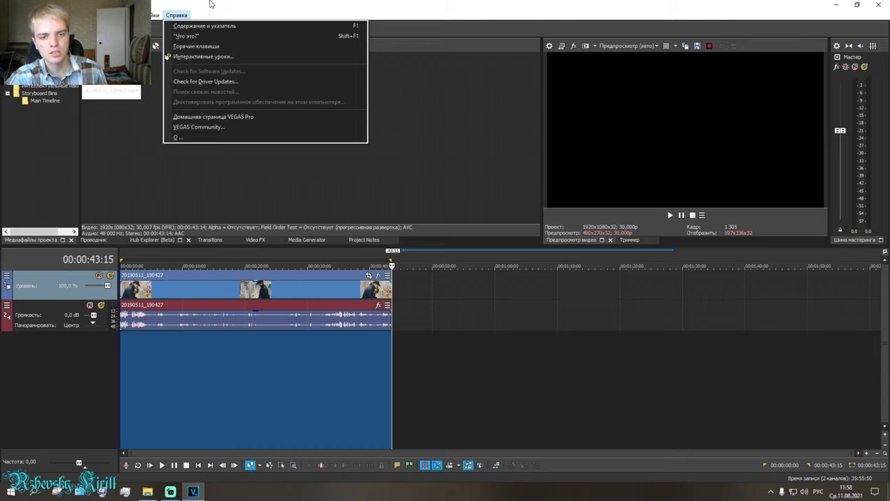
key("Escape")
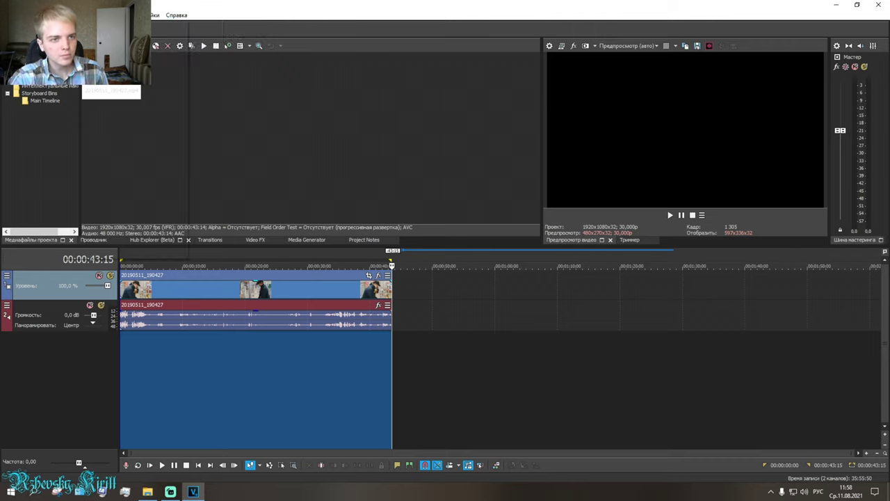
left_click(48, 15)
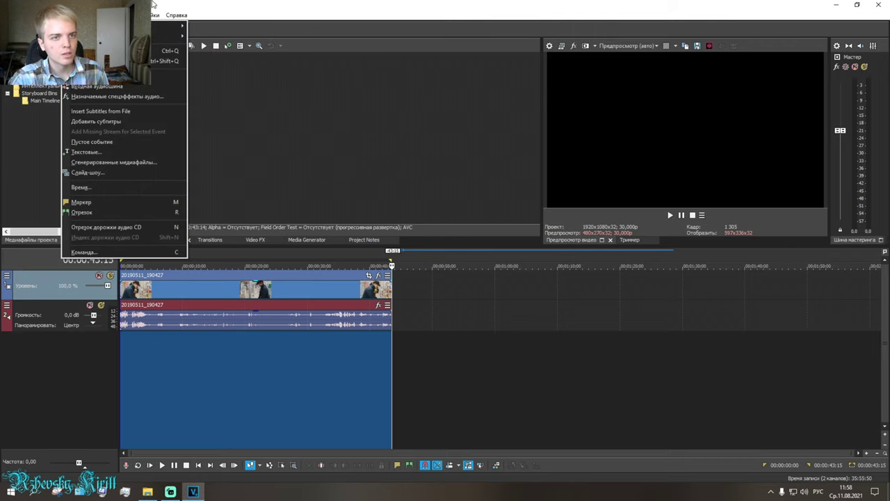
key("Escape")
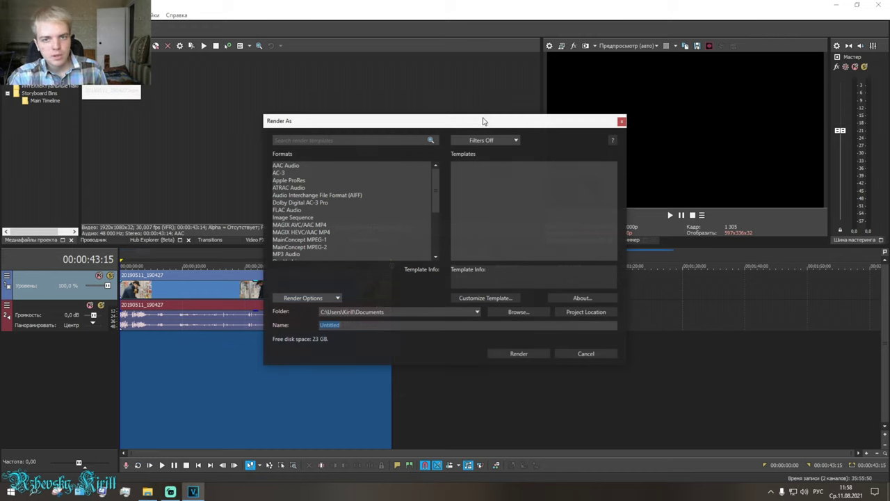
- Choose MAGIX AVC/AAC MP4 as the render format
left_click_drag(455, 122, 443, 108)
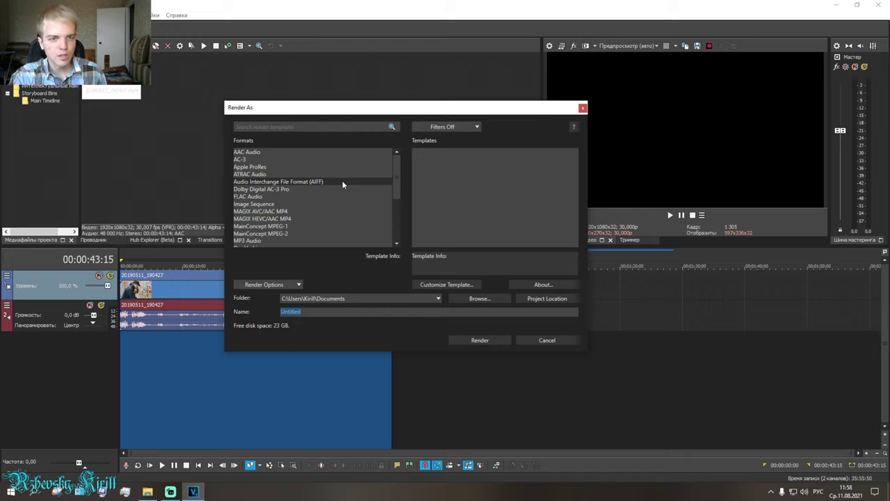
left_click(266, 211)
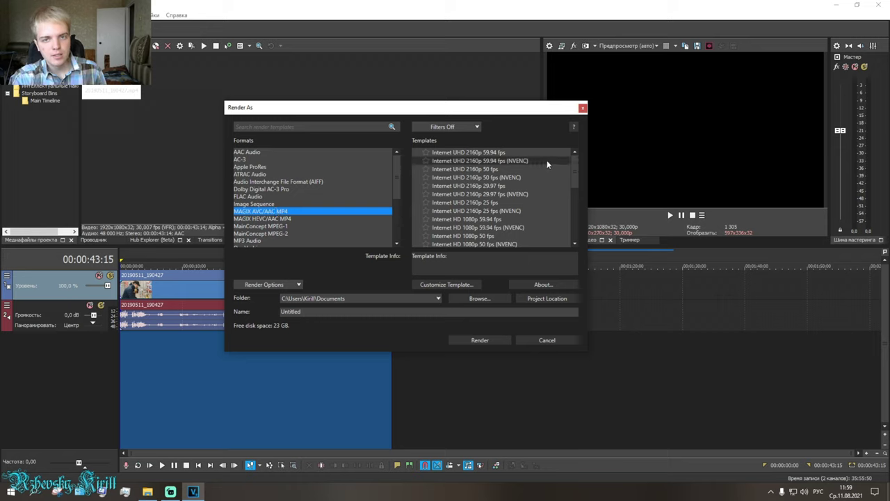
- Compare the Internet UHD 2160p and HD 1080p render templates, with and without NVENC
left_click_drag(574, 171, 576, 149)
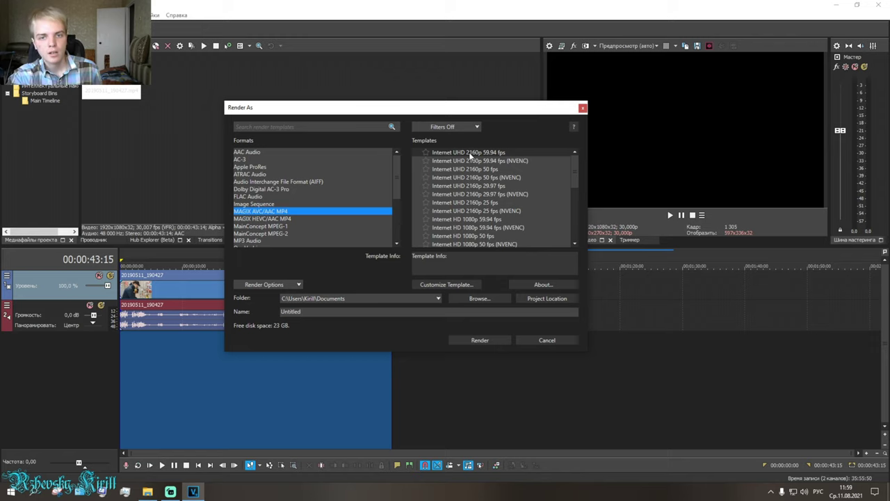
left_click(469, 152)
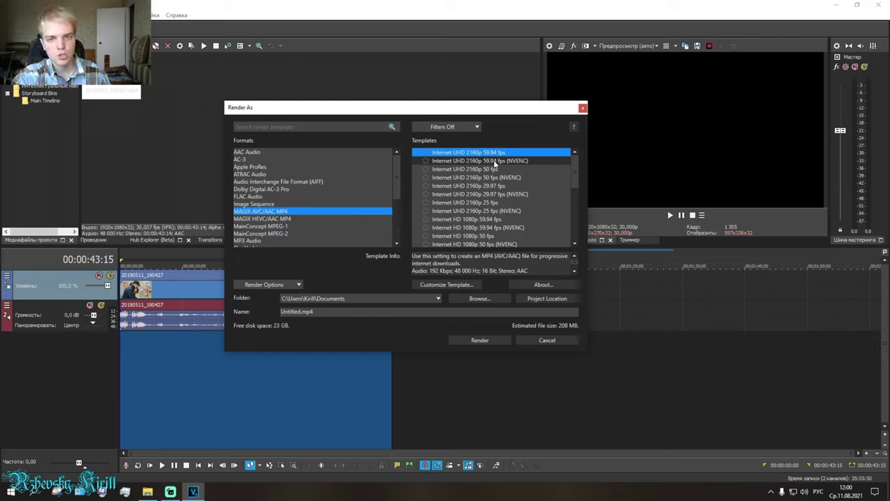
left_click(498, 161)
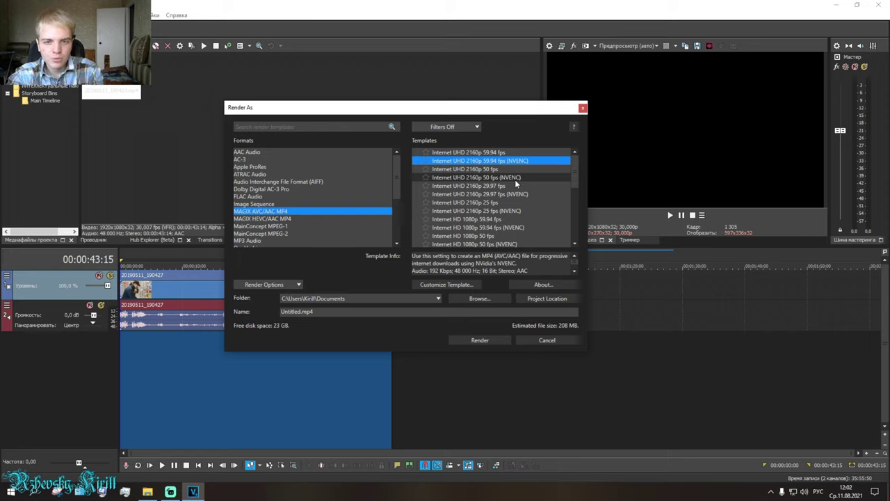
left_click(489, 220)
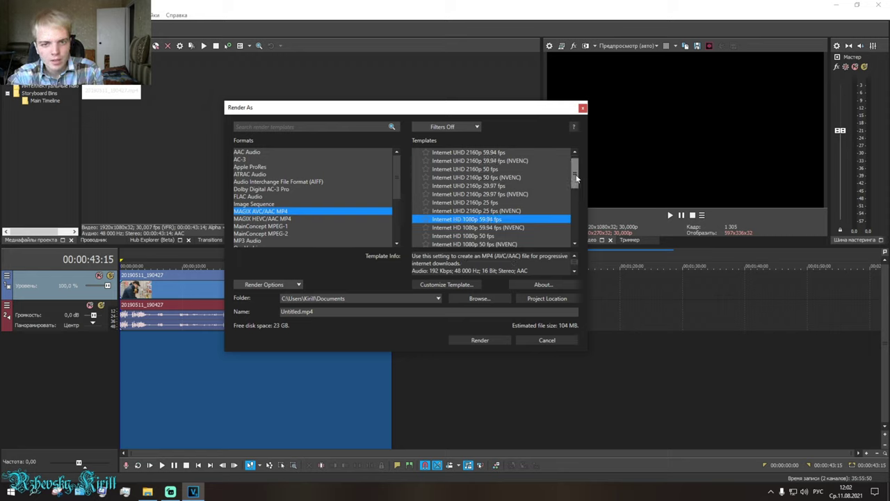
left_click_drag(577, 178, 576, 193)
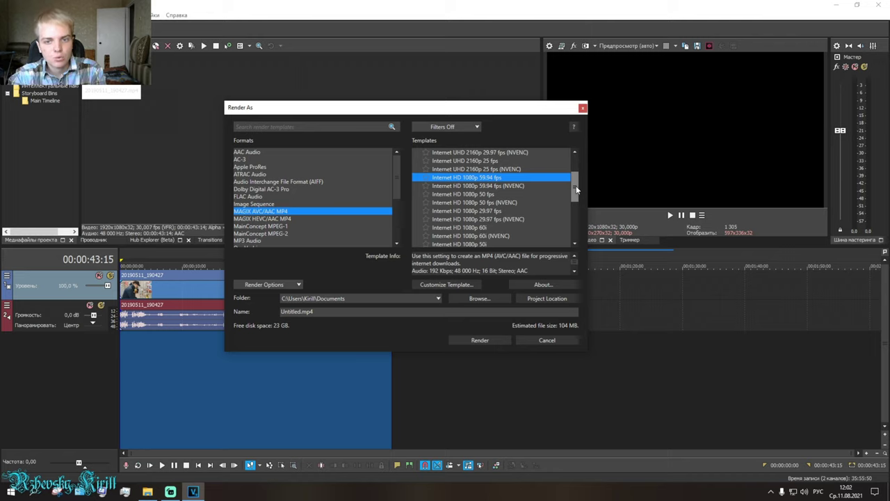
mouse_move(576, 189)
left_mouse_down()
mouse_move(578, 169)
mouse_move(582, 180)
left_mouse_up()
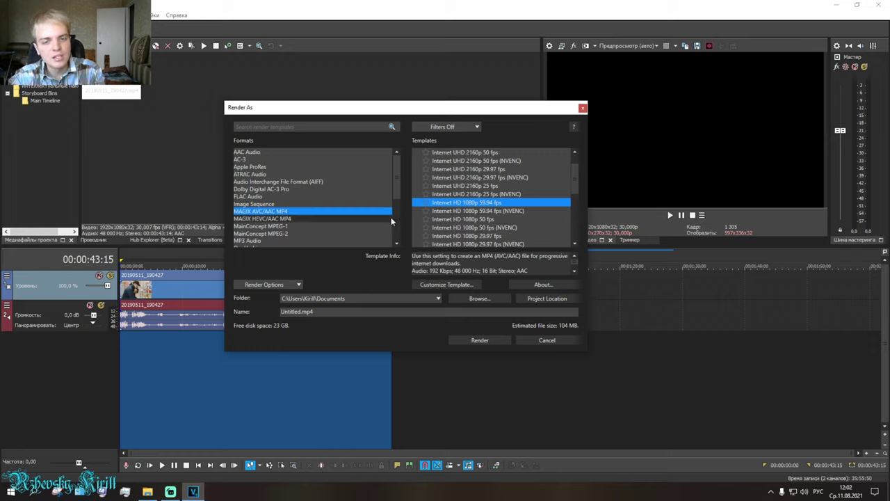
left_click(480, 177)
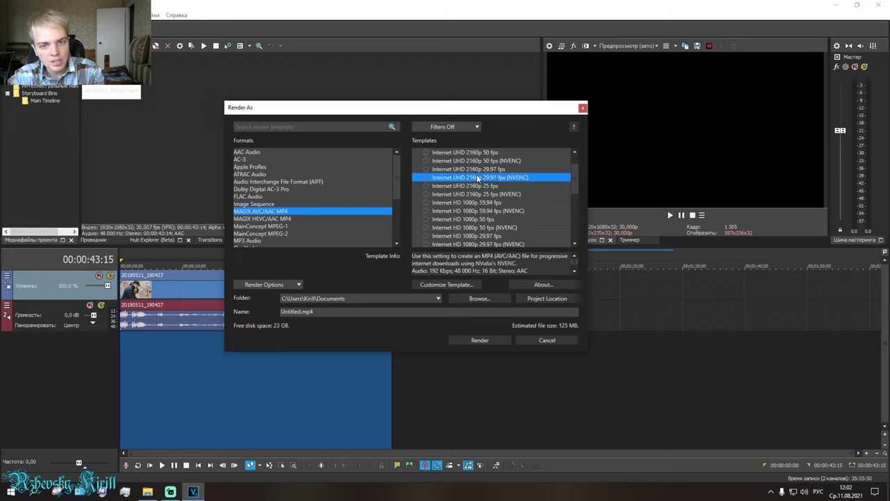
left_click(472, 218)
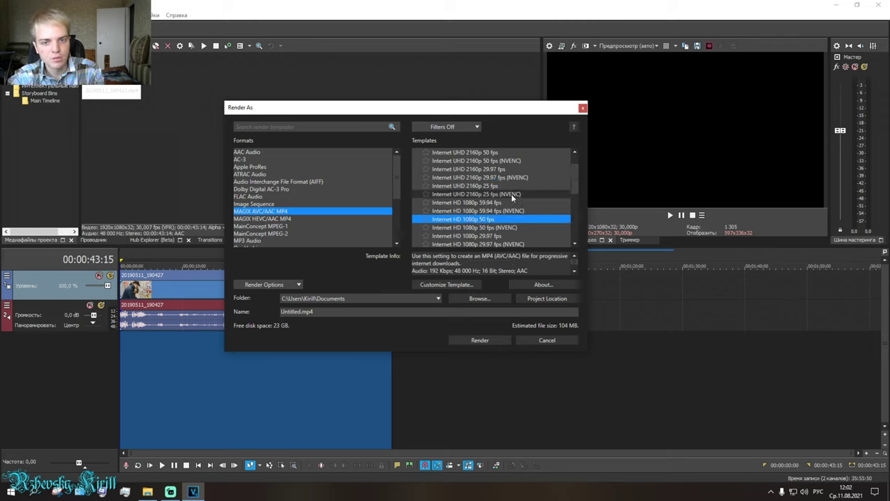
left_click(475, 178)
left_click(475, 218)
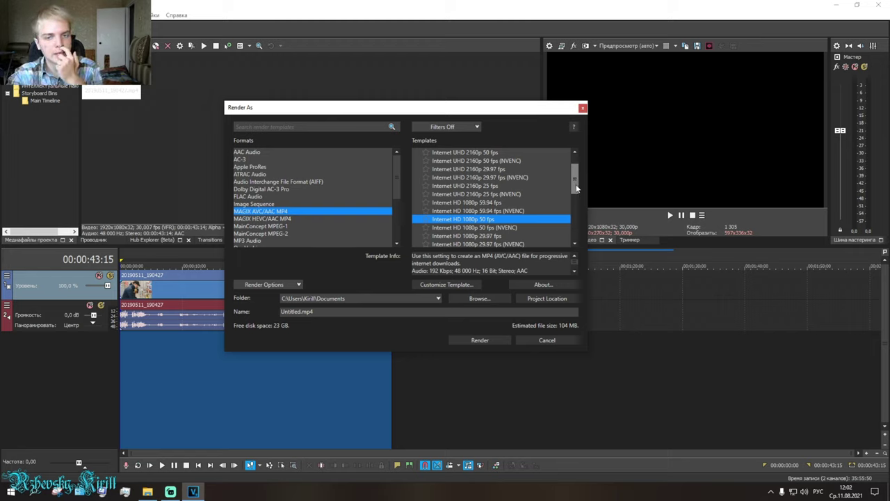
- Customize the Internet HD 1080p 59.94 fps (NVENC) template with a custom frame size of 2560 × 1440
left_click(480, 211)
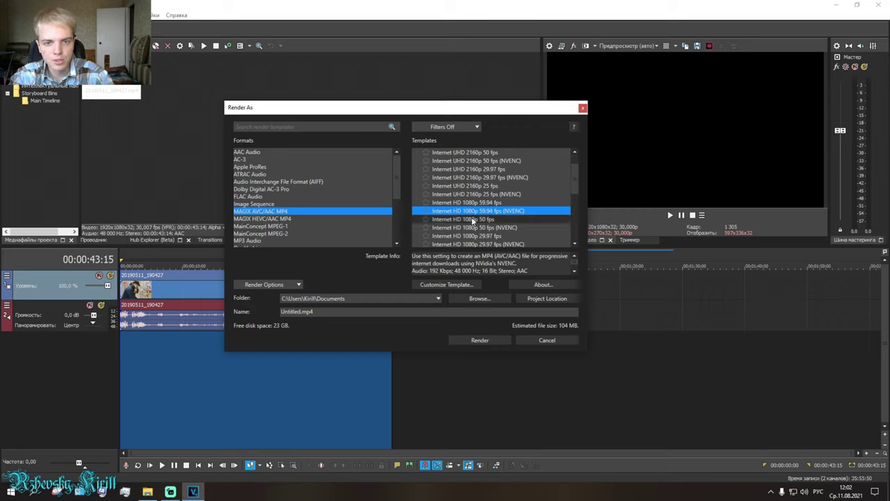
left_click(448, 283)
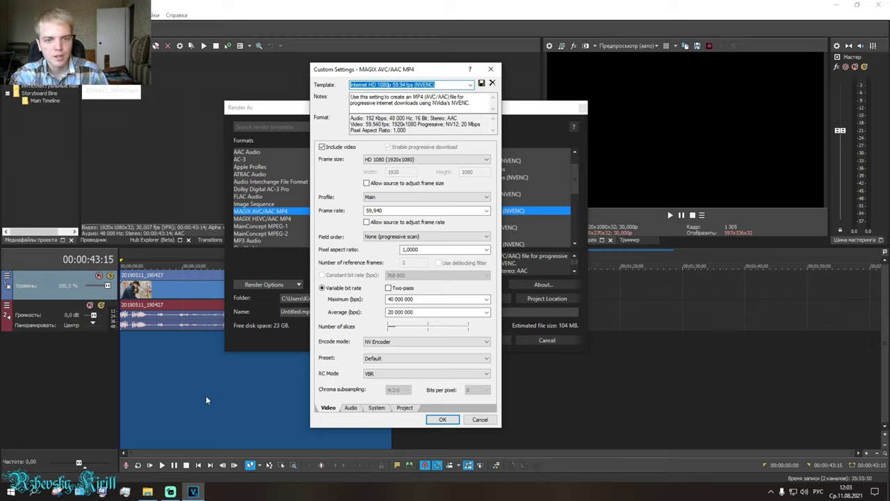
left_click(434, 161)
left_click(407, 167)
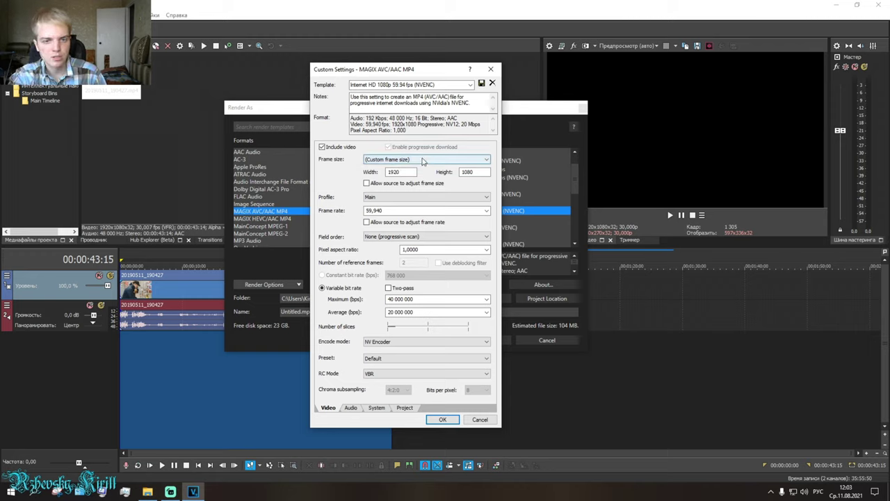
left_click(402, 173)
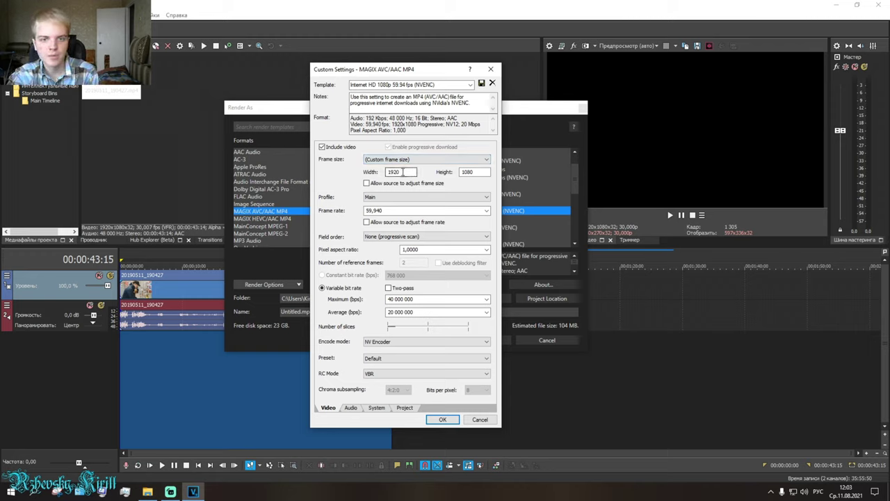
double_click(401, 172)
key("BackSpace")
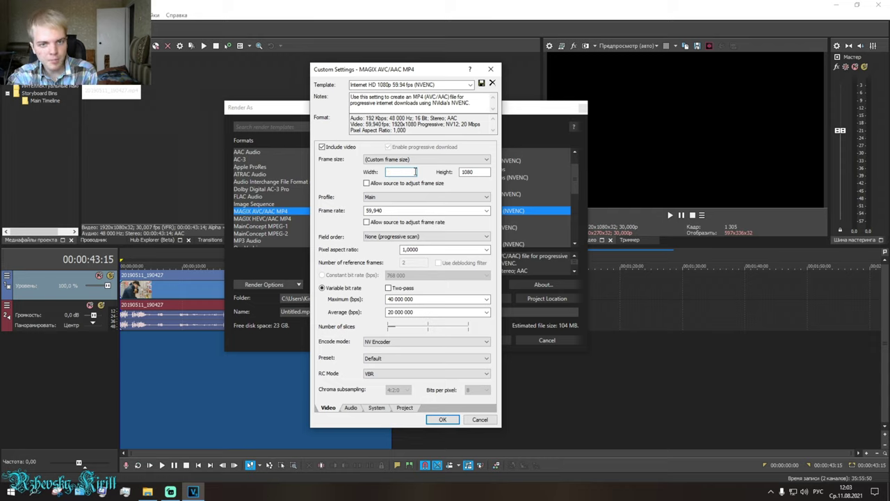
type("2560")
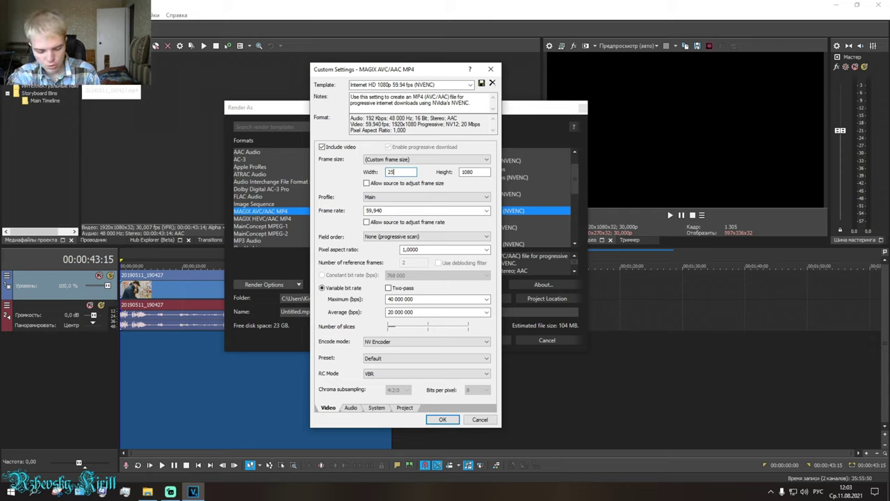
left_click(475, 175)
double_click(475, 174)
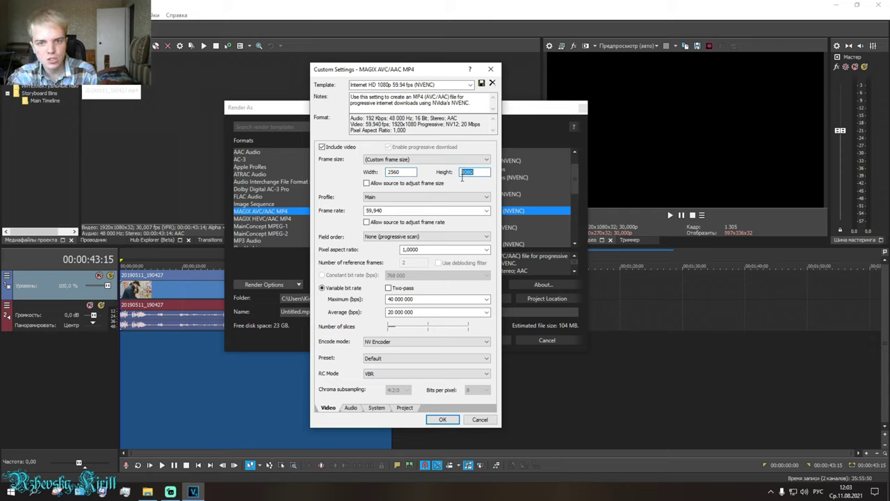
key("BackSpace")
type("1440")
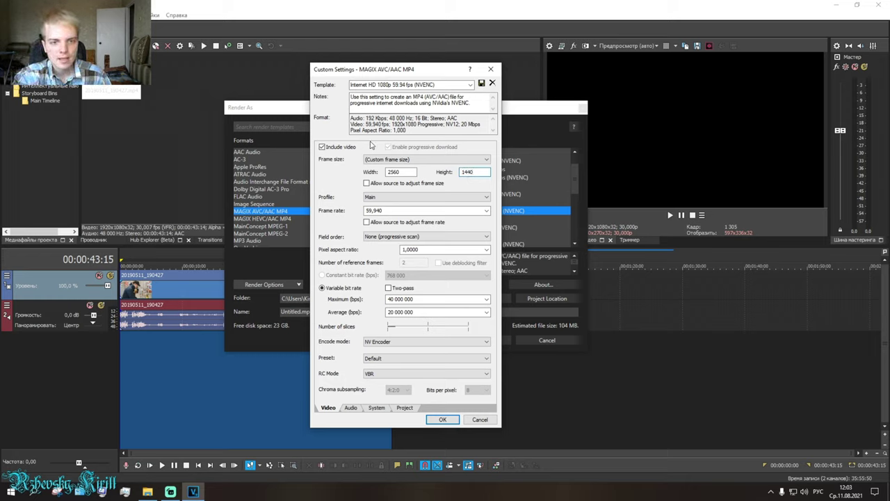
- Allow the source to adjust the frame rate and enable two-pass encoding for the variable bit rate
left_click(378, 210)
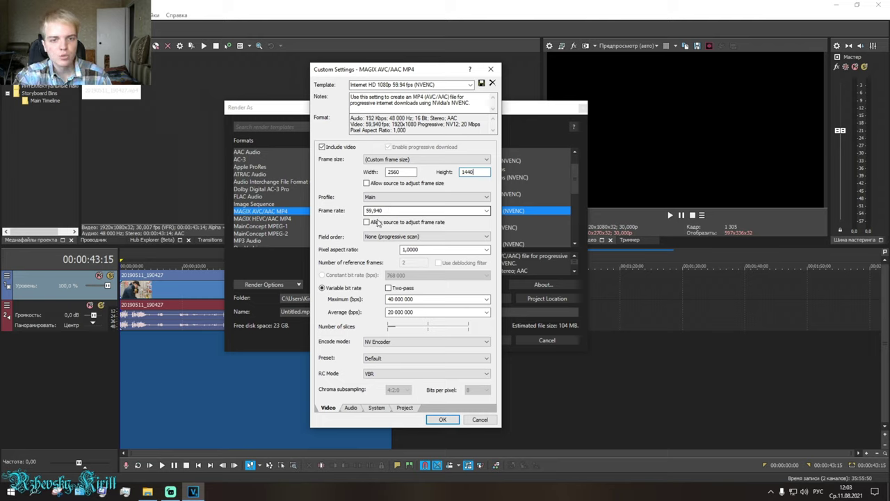
left_click(365, 222)
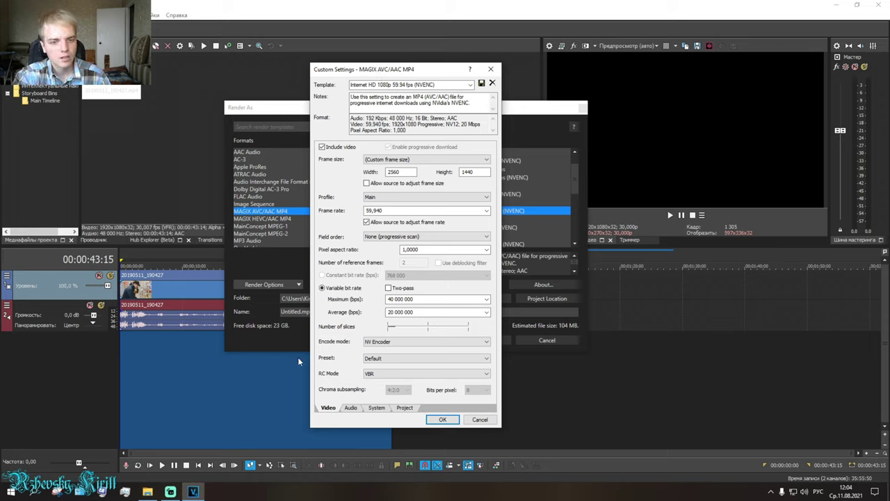
left_click(388, 289)
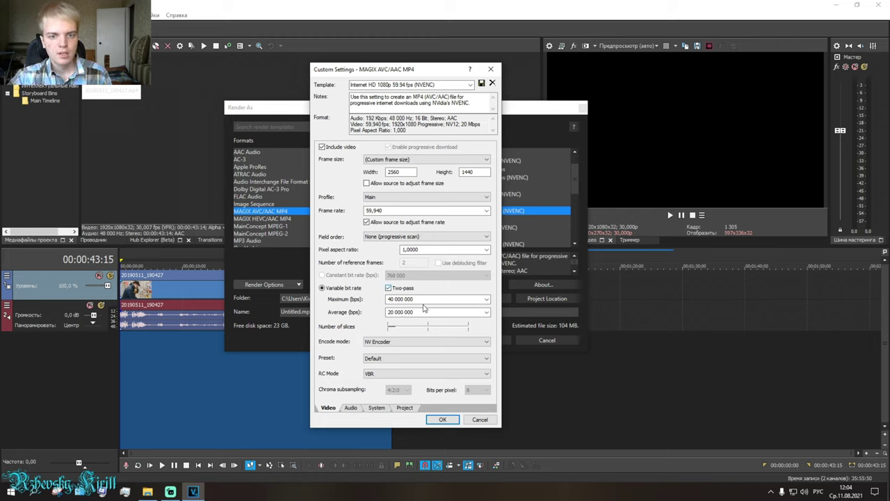
- Set both the maximum and the average video bit rate to 50 000 000 bps
left_click(487, 299)
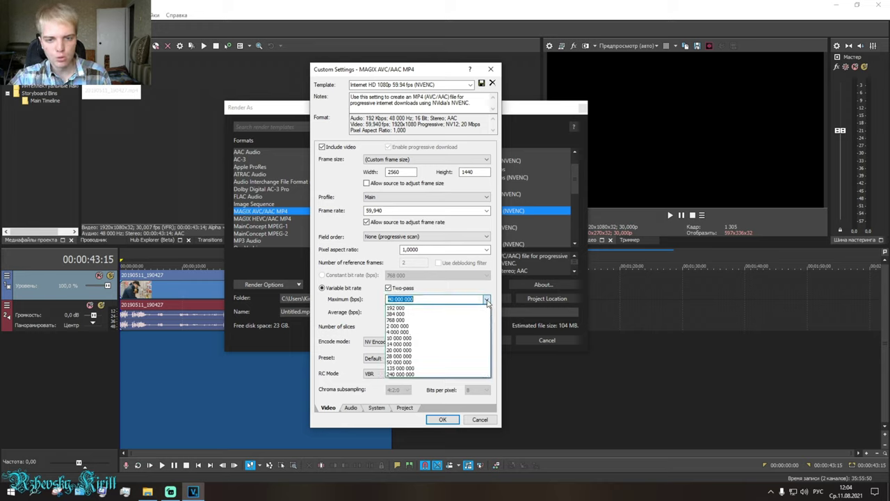
left_click(400, 362)
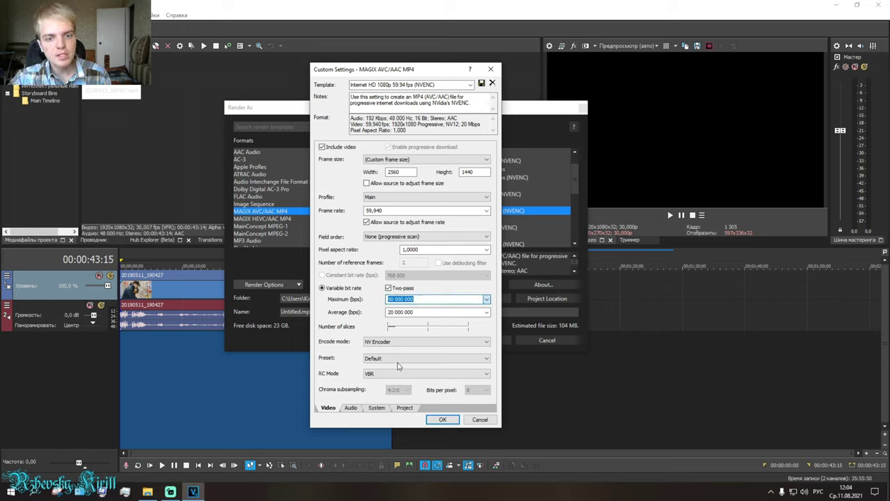
left_click(486, 312)
left_click(402, 375)
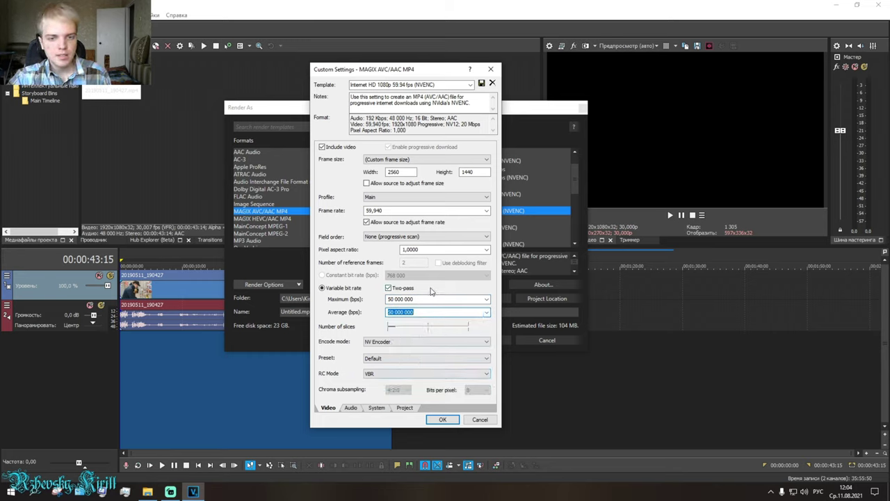
- Set the template's audio bit rate to 320 000 bps and apply the custom settings
left_click(353, 409)
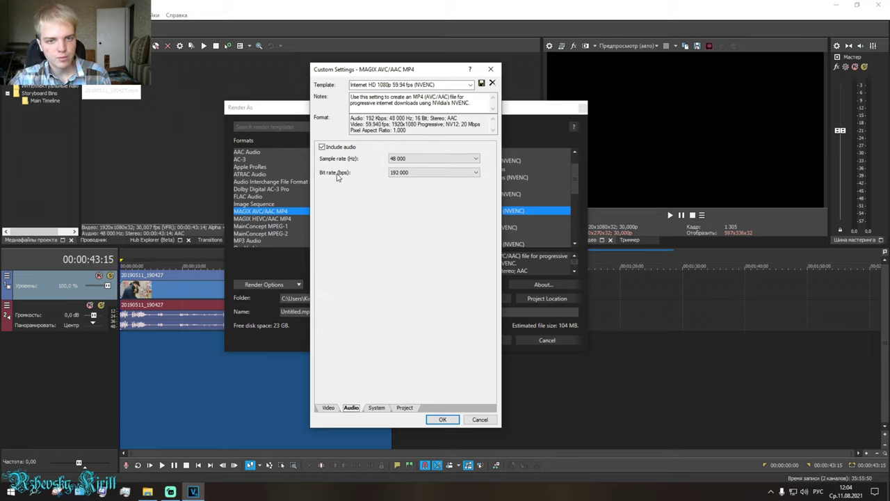
left_click(475, 173)
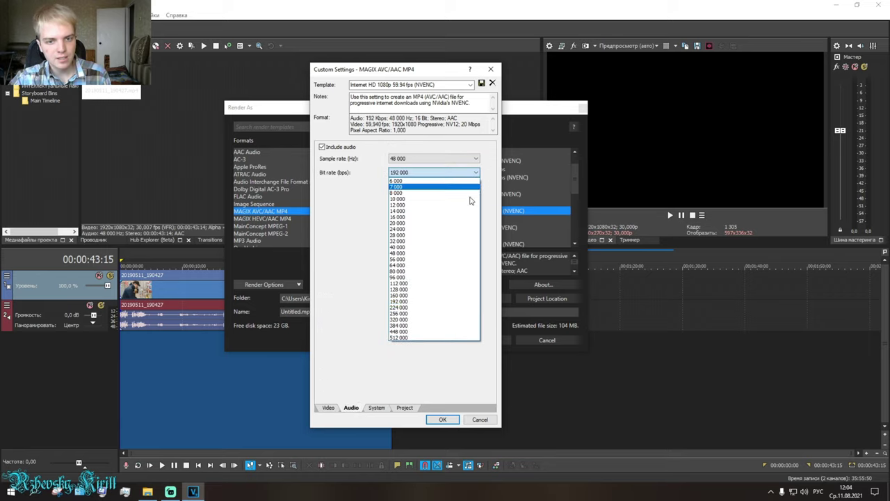
left_click(404, 320)
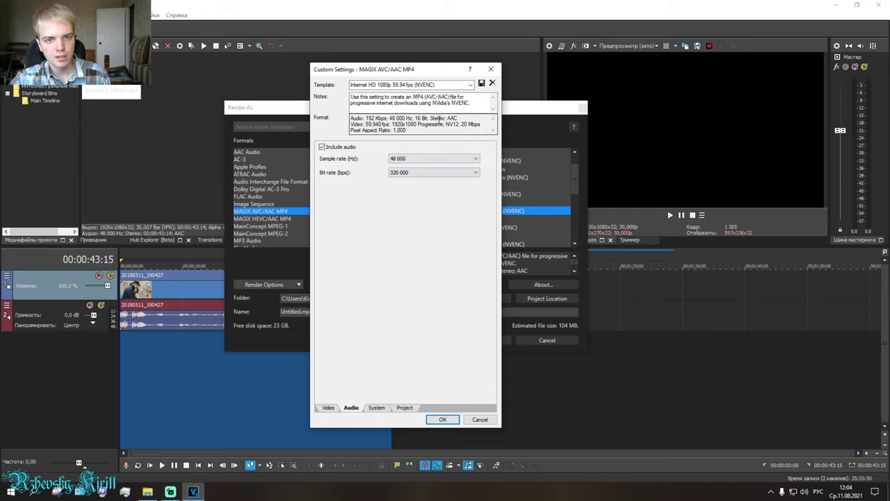
left_click(329, 410)
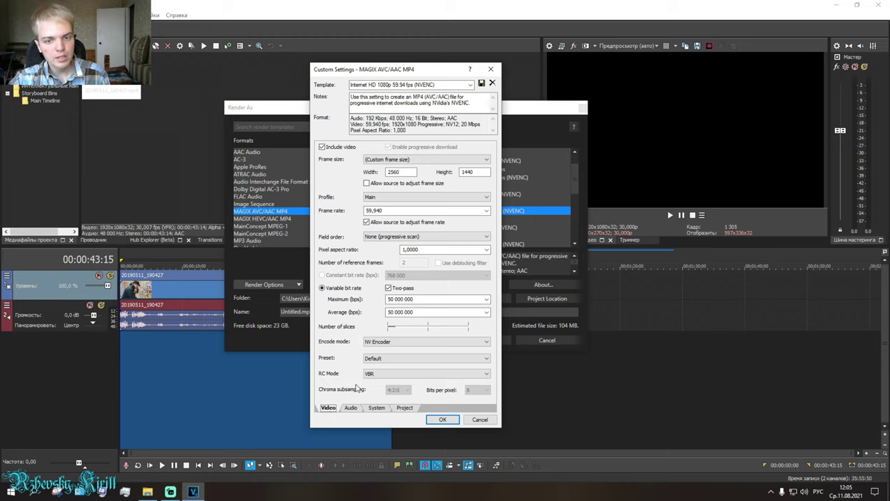
left_click(450, 421)
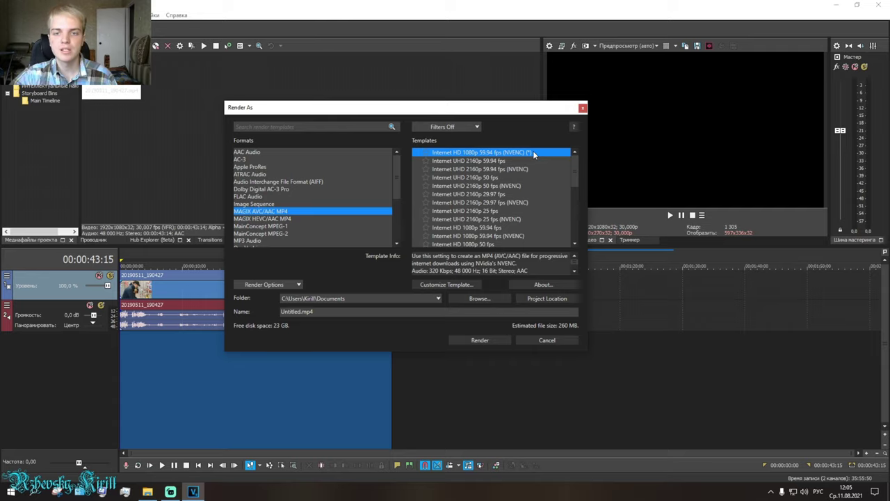
- Close the Render As dialog without rendering and minimize VEGAS Pro to show the desktop
left_click(583, 109)
left_click(836, 5)
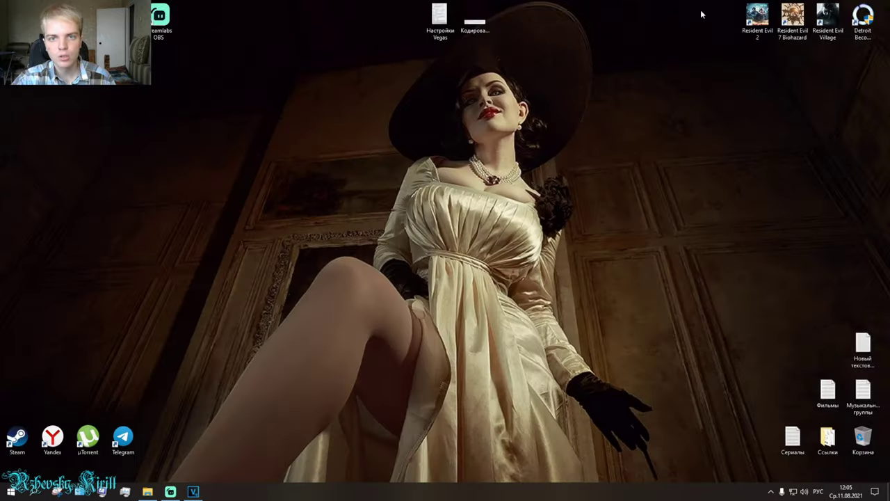
- View the desktop reference images with the "Настройки Vegas" render settings and the two-pass encoding explanation
double_click(442, 19)
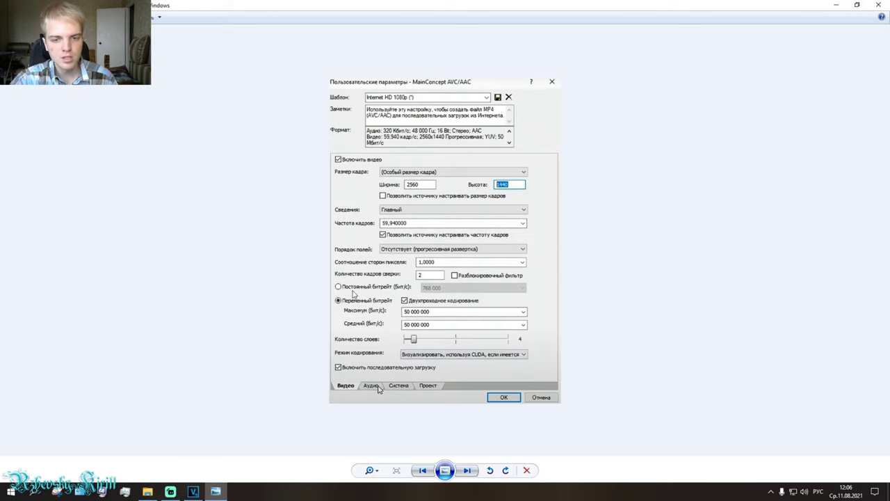
left_click(879, 5)
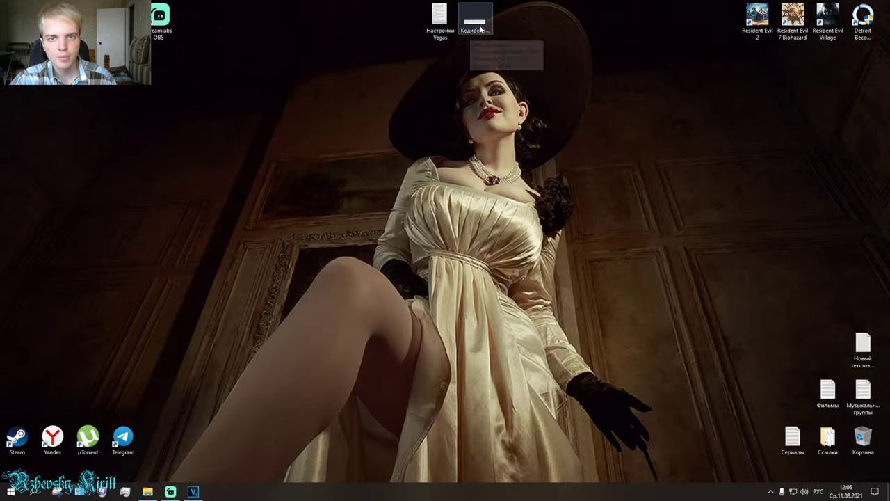
double_click(480, 28)
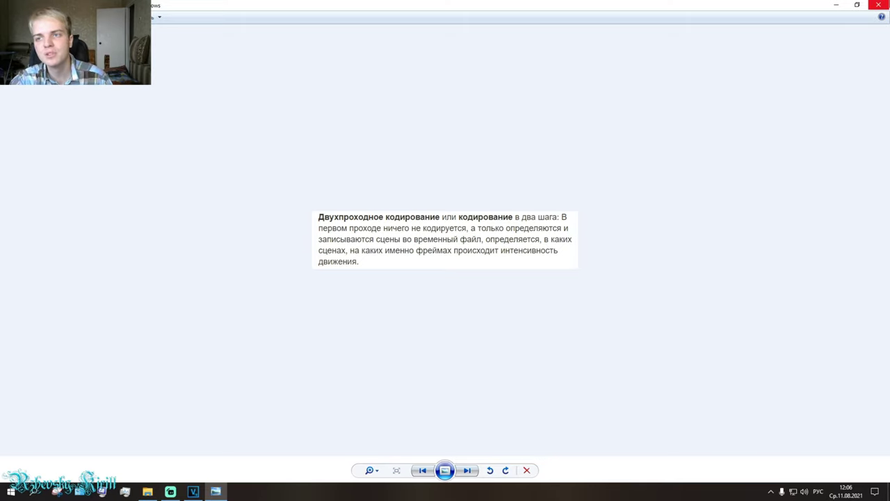
left_click(878, 5)
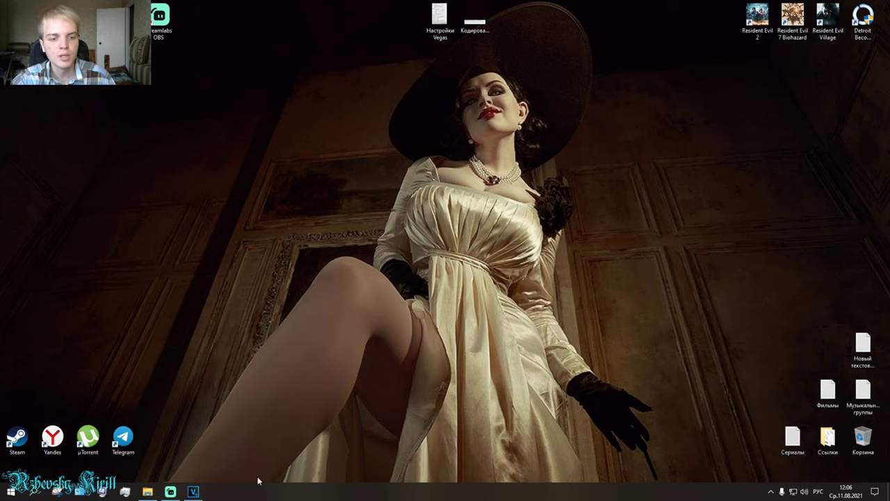
- Switch back to VEGAS Pro and view the MAGIX AVC/AAC MP4 templates in Render As, leaving the dialog without rendering
left_click(193, 491)
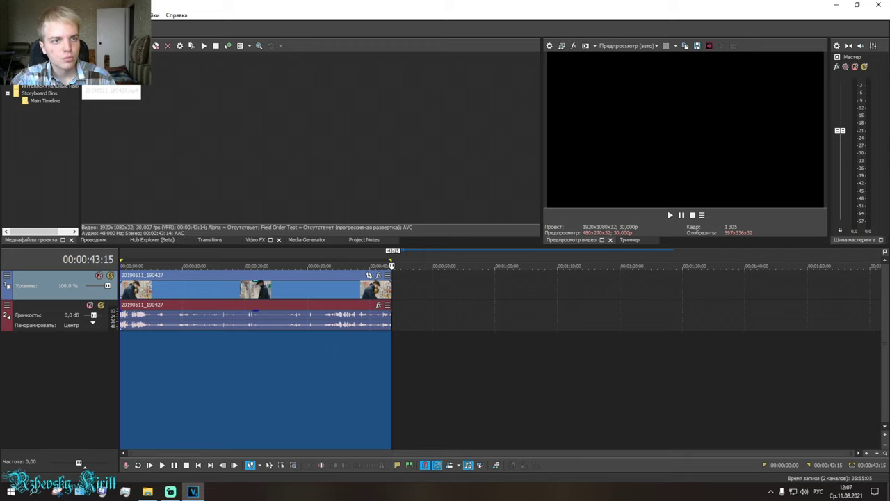
key("alt+f")
key("r")
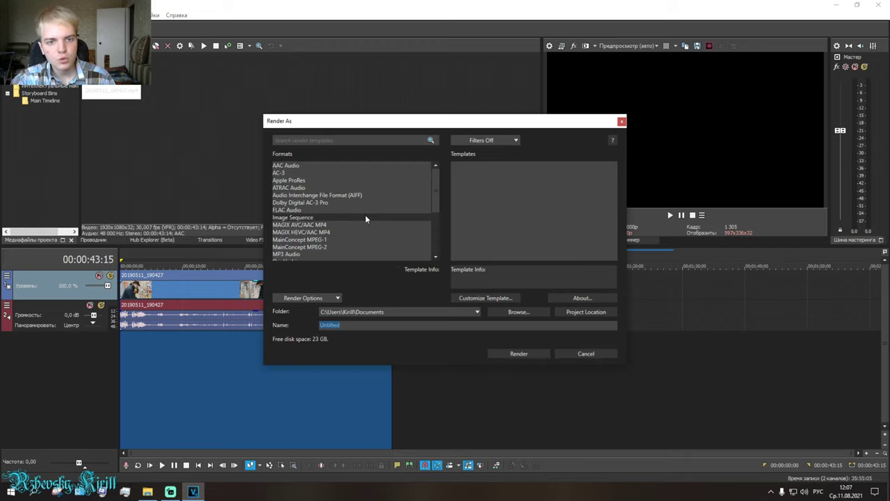
left_click(310, 225)
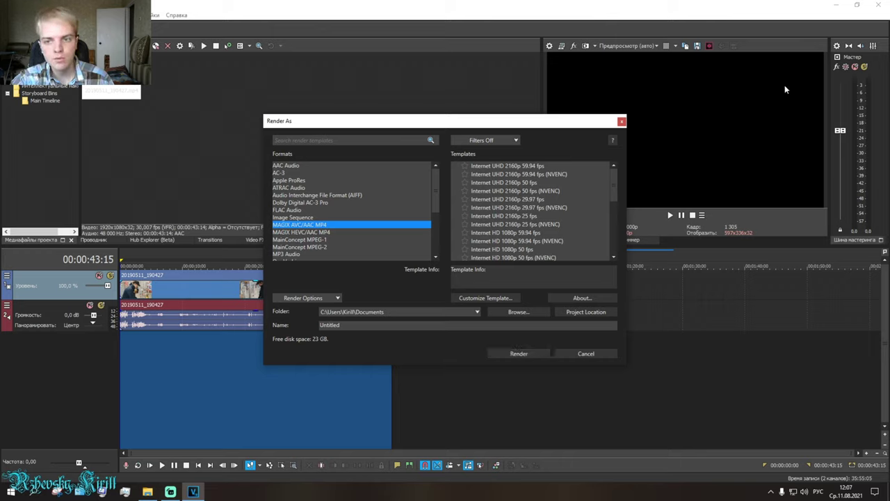
left_click(622, 122)
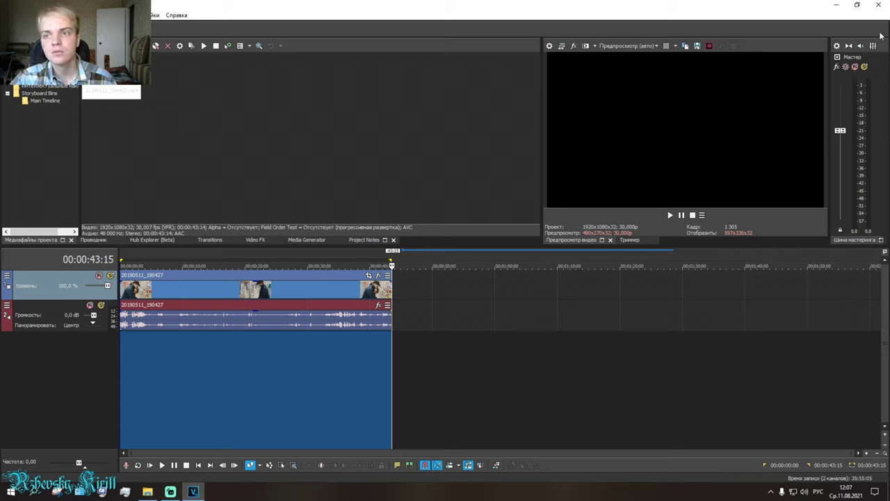
- Close VEGAS Pro without saving the changes to the untitled project
left_click(836, 5)
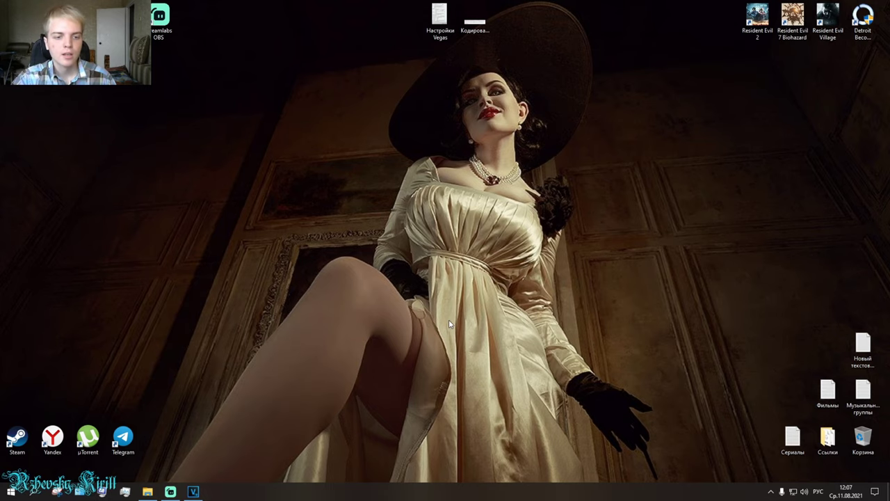
left_click(194, 492)
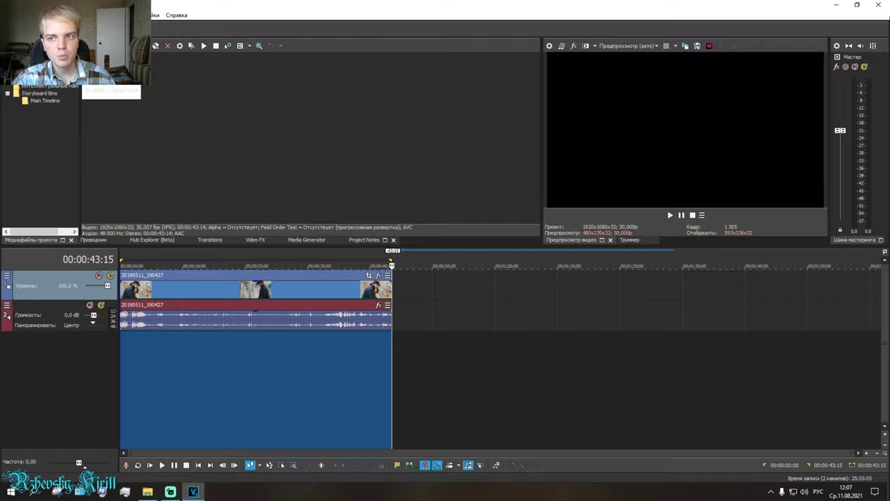
left_click(880, 5)
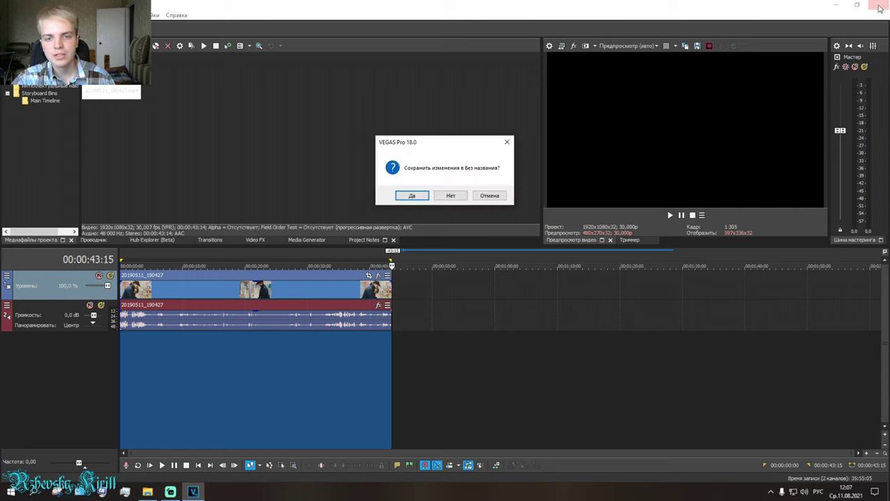
left_click(451, 196)
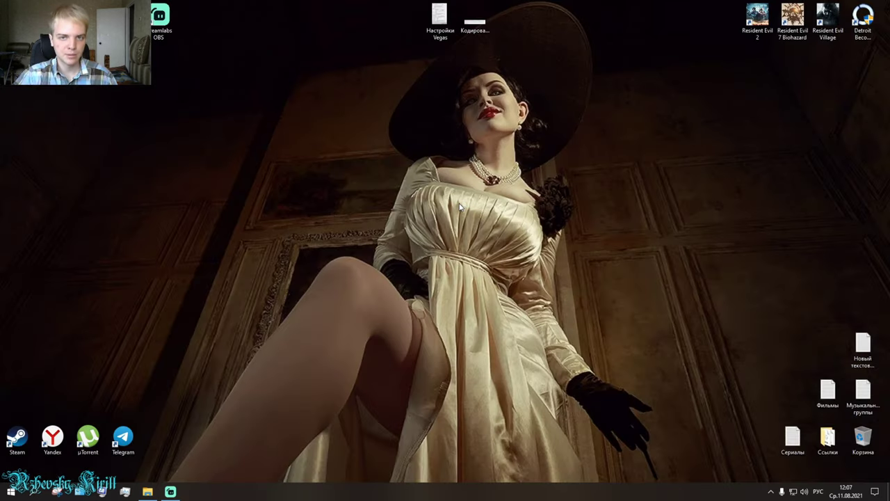